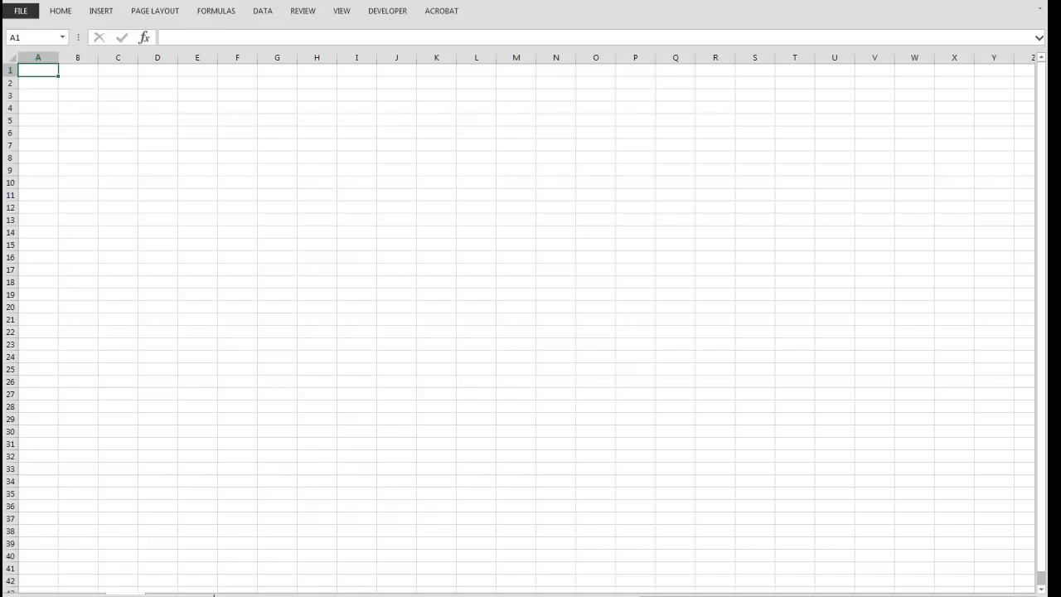
- Select column A, row 4 and cells B2, C3 and D4 to demonstrate selection, then return to A1
{"action": "left_click", "coordinate": [41, 56]}
{"action": "key", "text": "Right"}
{"action": "key", "text": "Right"}
{"action": "key", "text": "Right"}
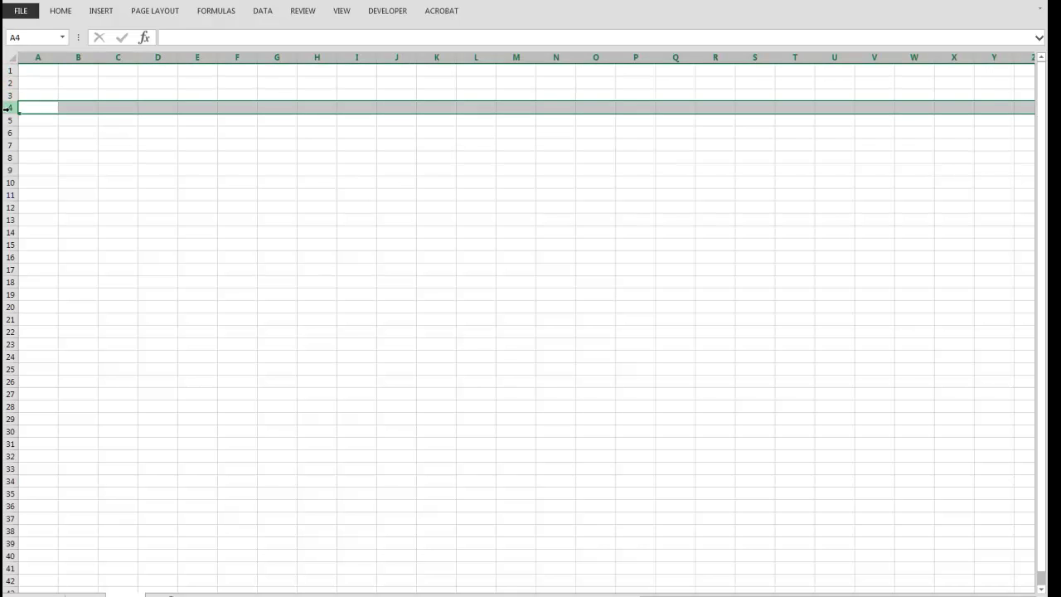
{"action": "left_click", "coordinate": [40, 72]}
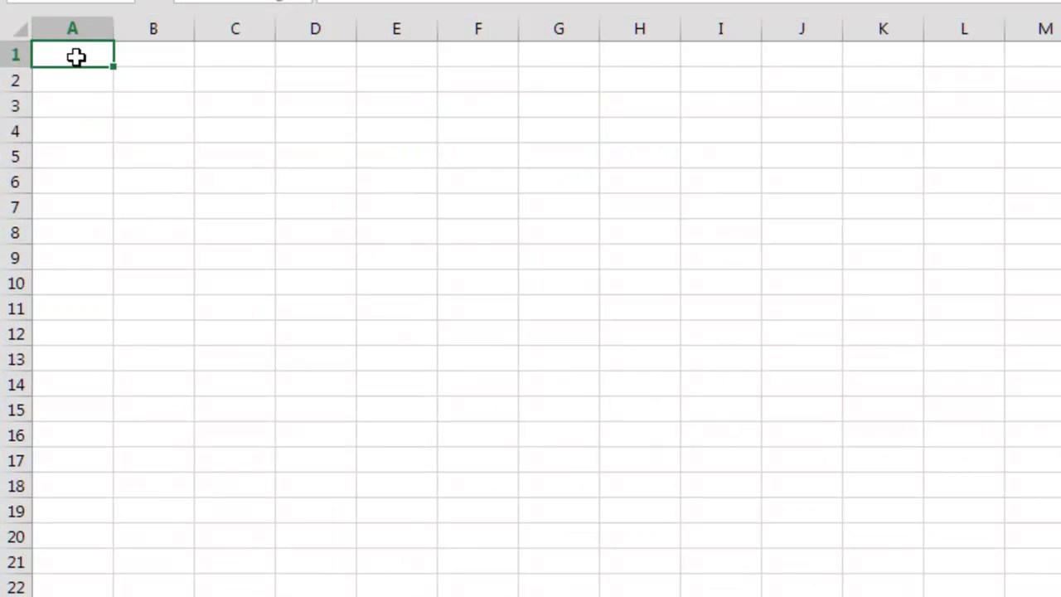
{"action": "left_click", "coordinate": [150, 81]}
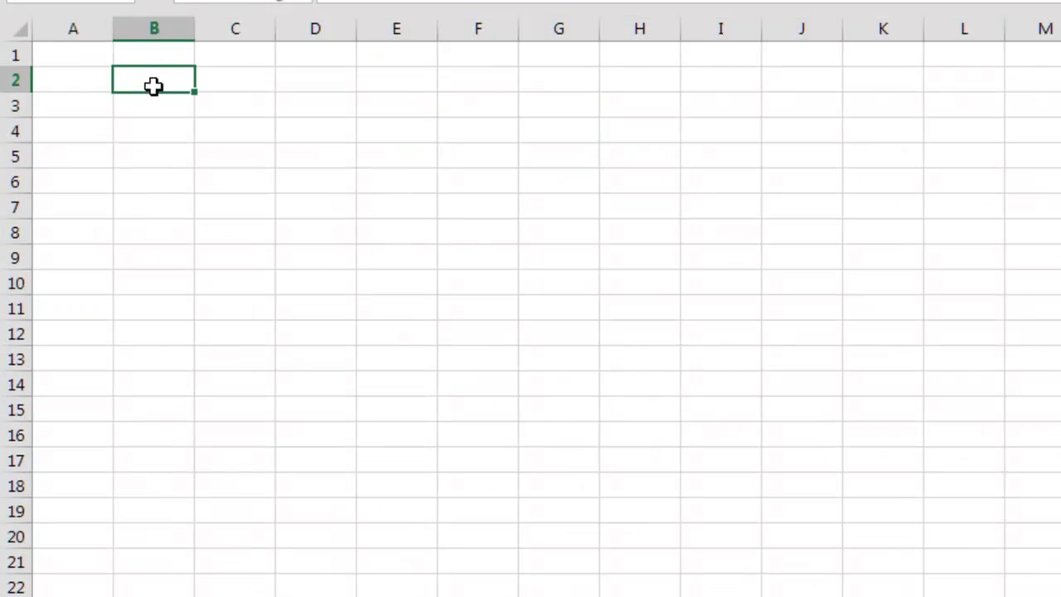
{"action": "left_click", "coordinate": [231, 98]}
{"action": "left_click", "coordinate": [312, 137]}
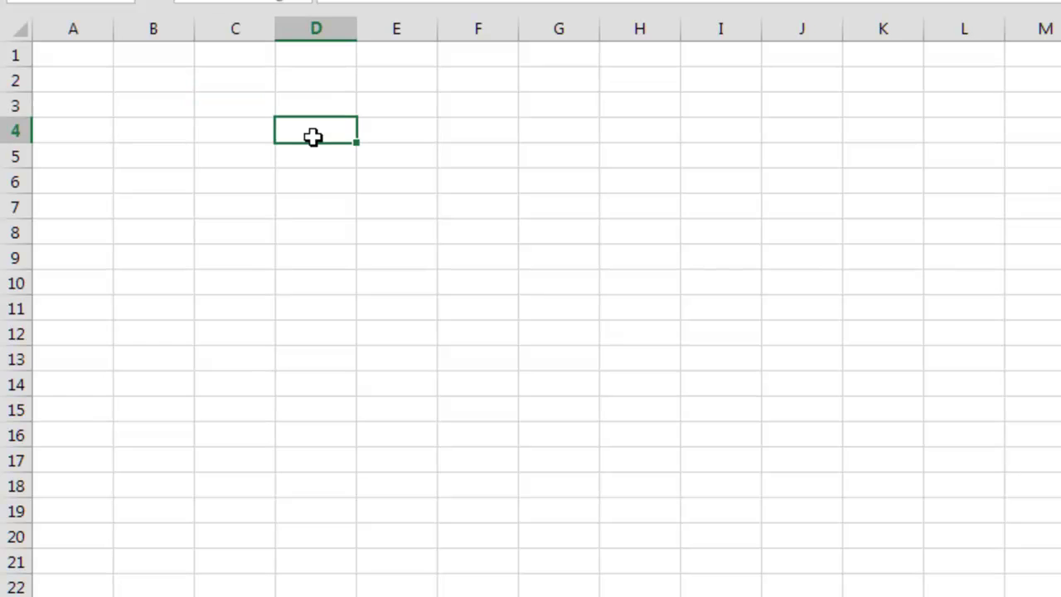
{"action": "left_click", "coordinate": [76, 59]}
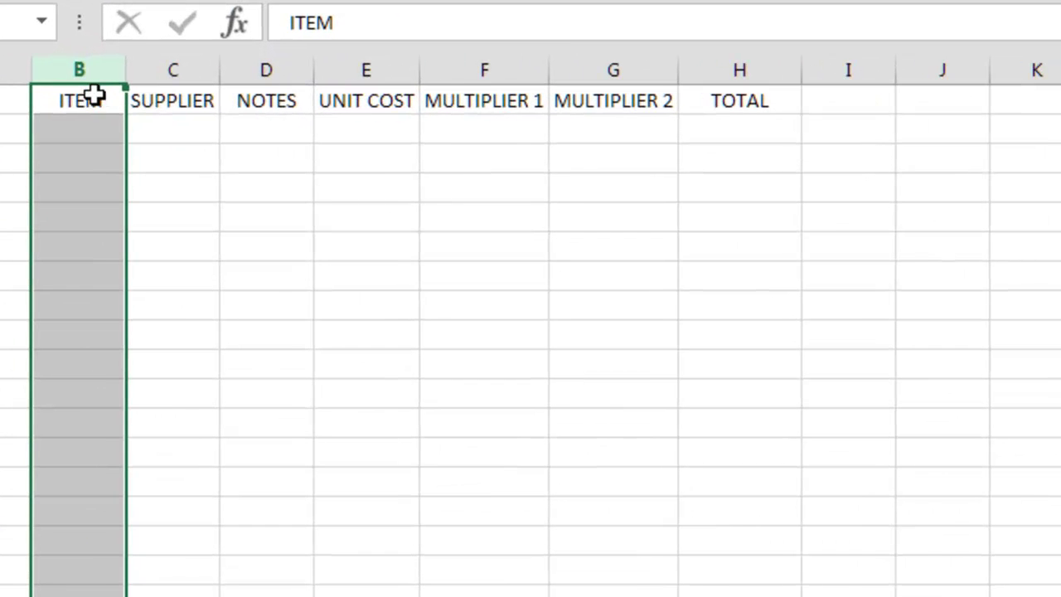
{"action": "left_click", "coordinate": [128, 73]}
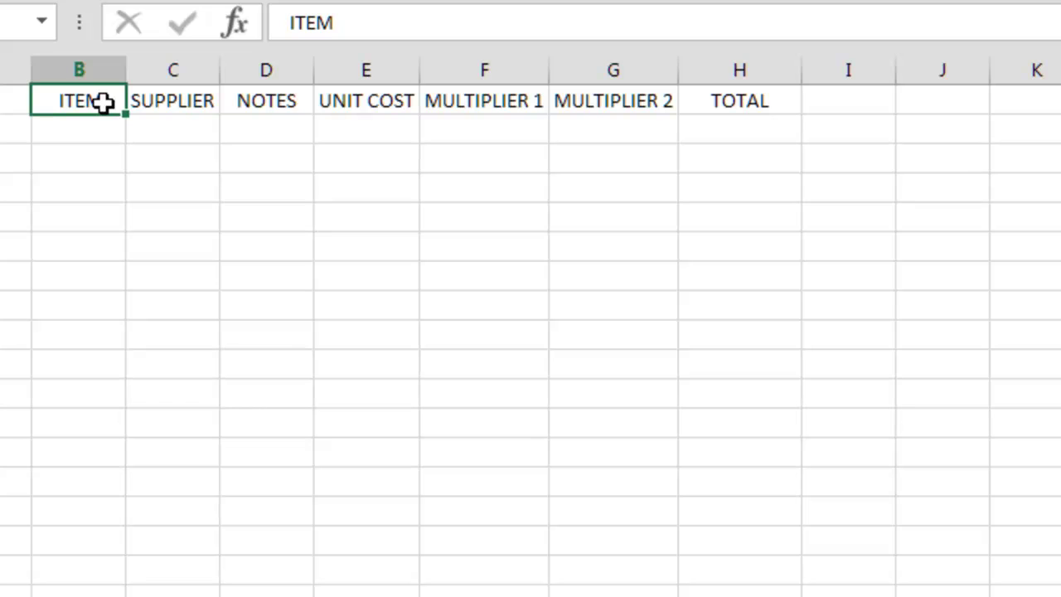
{"action": "key", "text": "Right"}
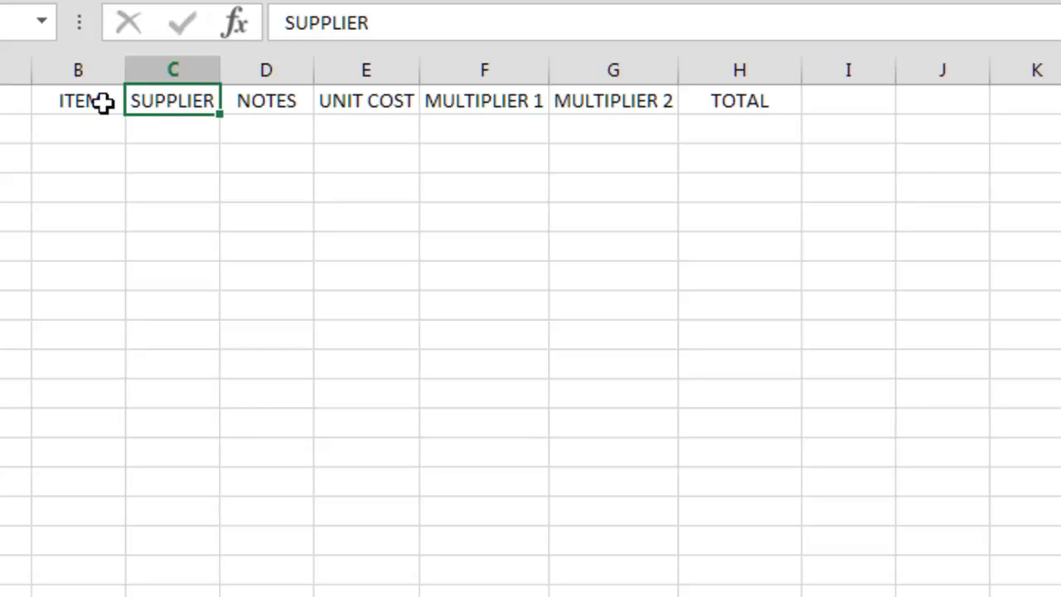
{"action": "key", "text": "Right"}
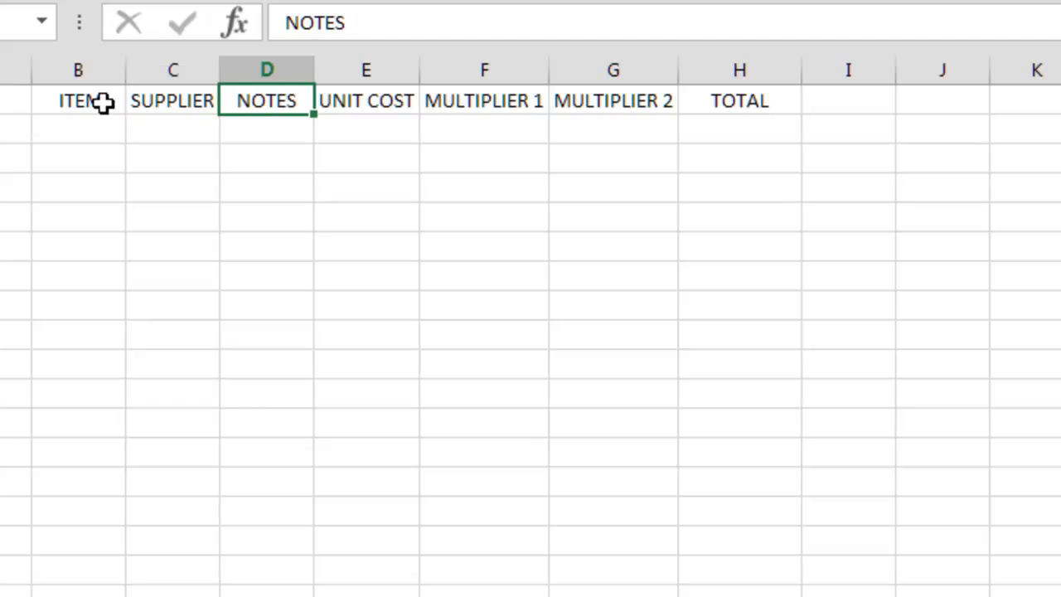
{"action": "key", "text": "Right"}
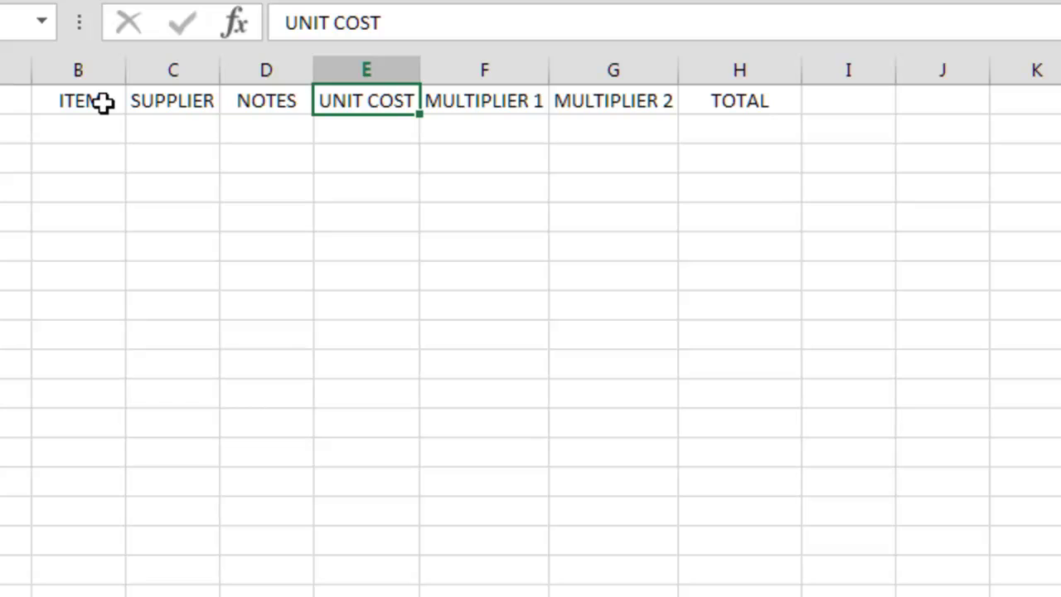
{"action": "key", "text": "Right"}
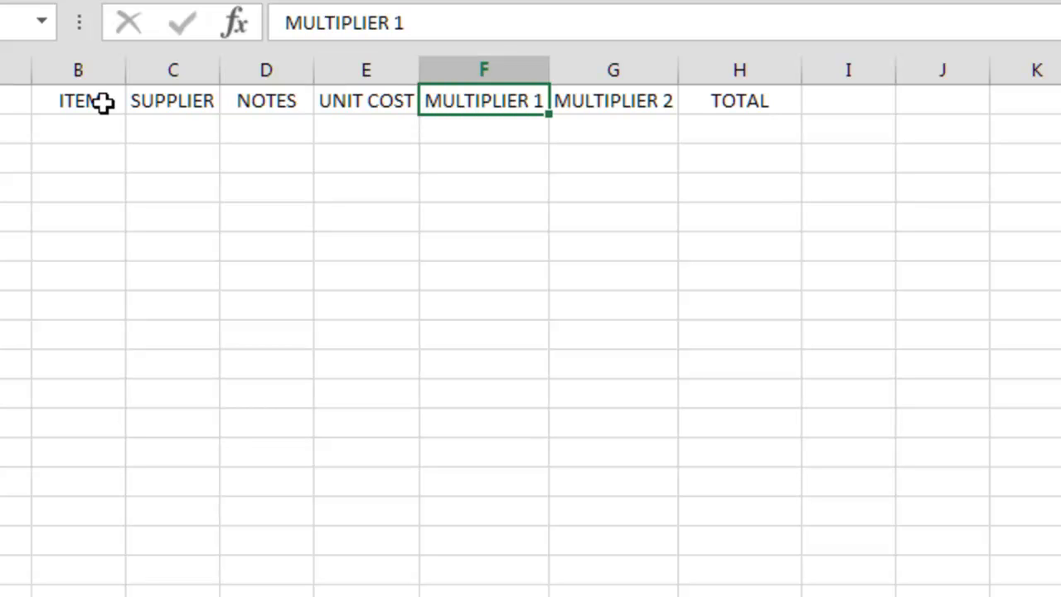
{"action": "key", "text": "Right"}
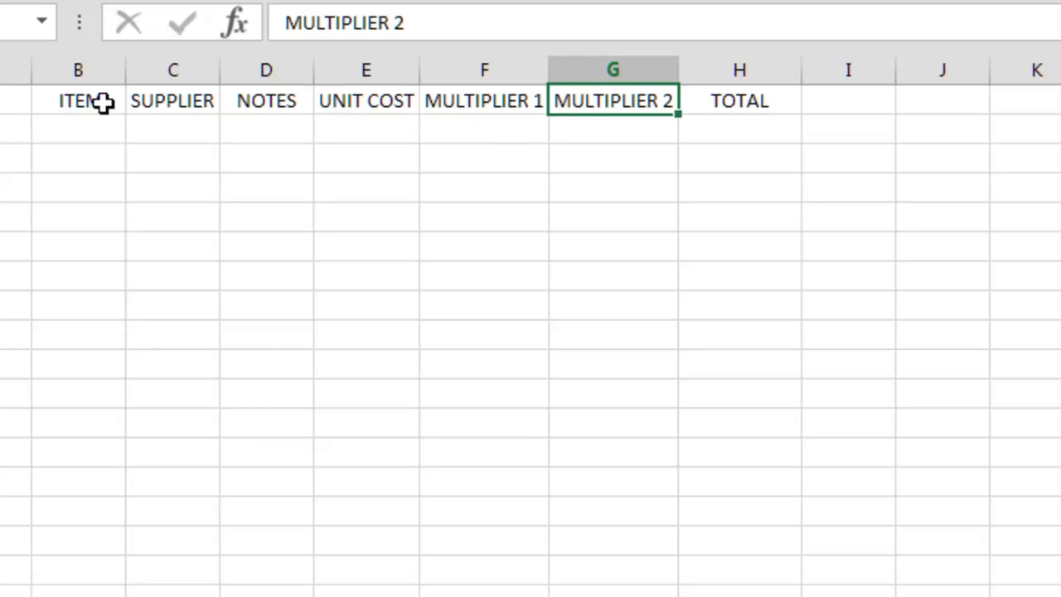
{"action": "key", "text": "Right"}
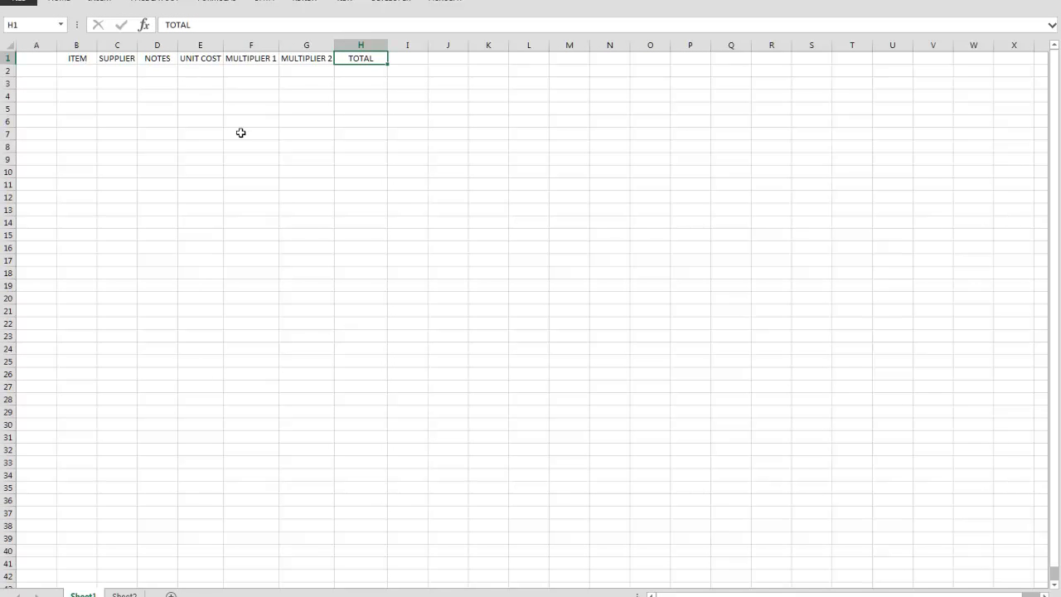
{"action": "left_click", "coordinate": [352, 73]}
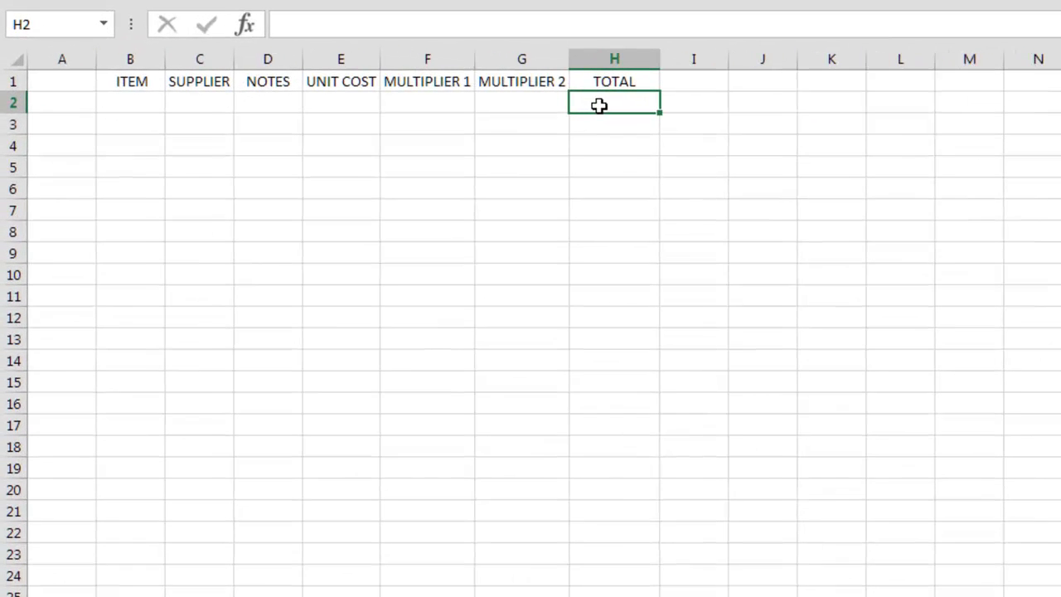
{"action": "left_click", "coordinate": [351, 106]}
{"action": "type", "text": "200"}
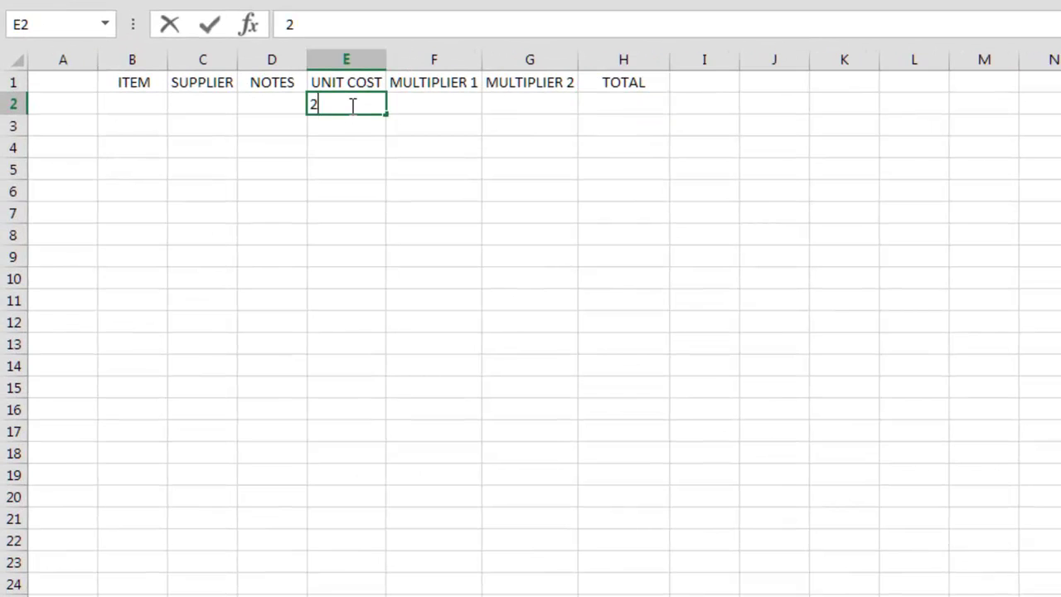
{"action": "key", "text": "Tab"}
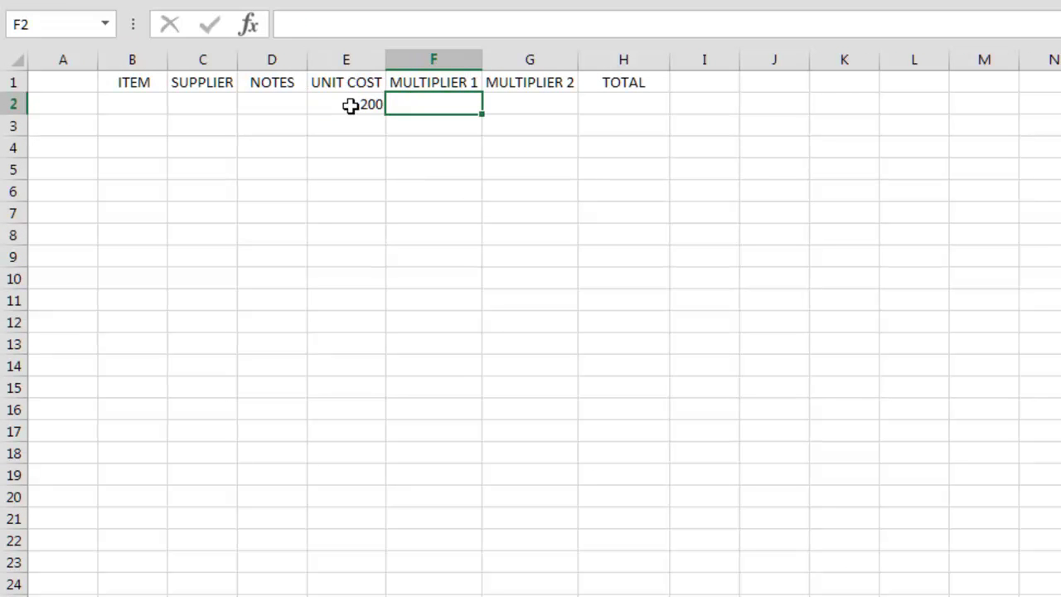
{"action": "type", "text": "20"}
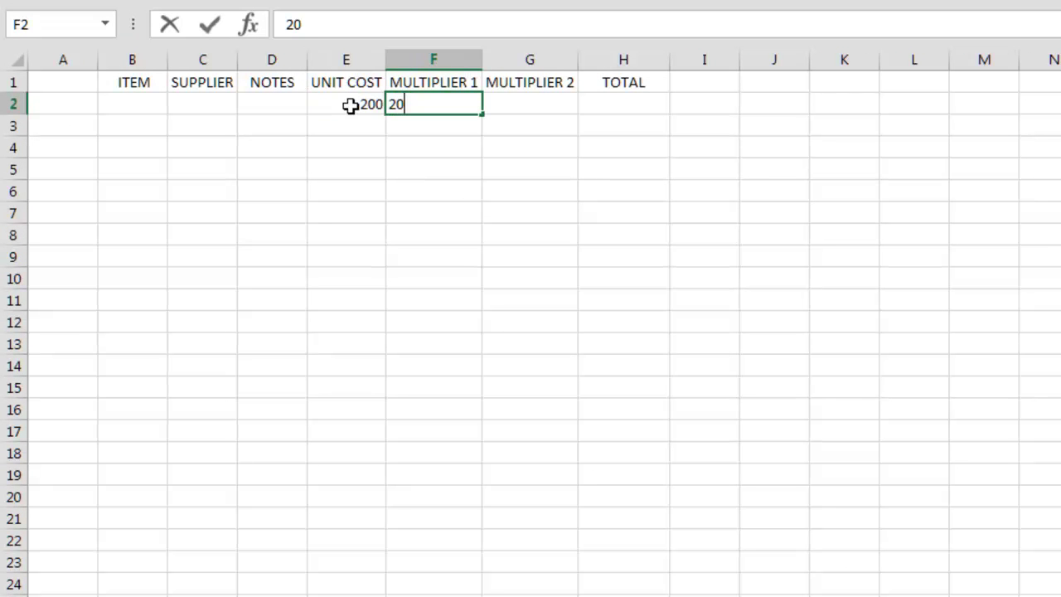
{"action": "key", "text": "Tab"}
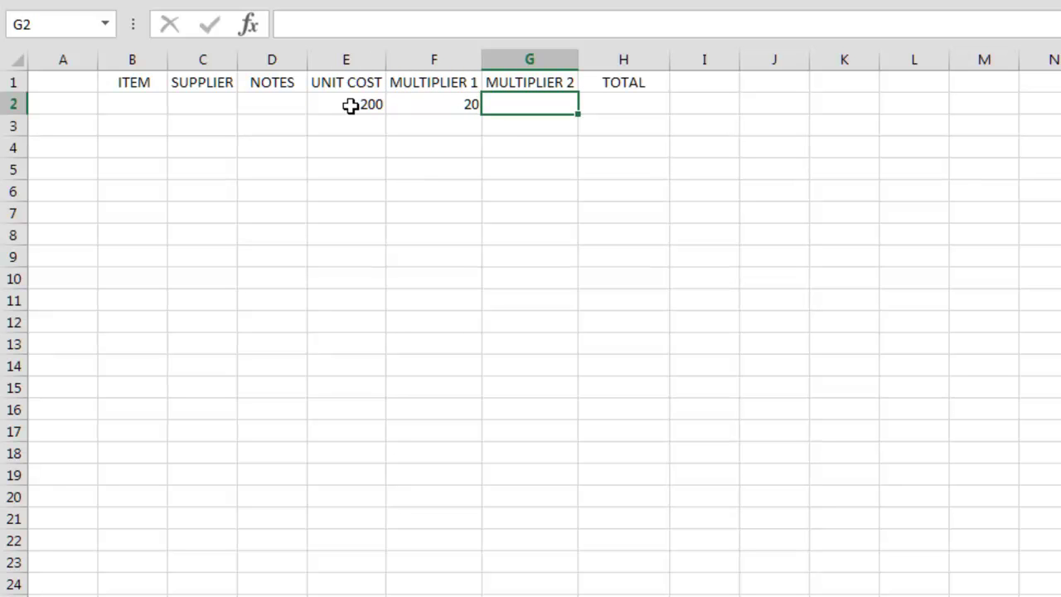
{"action": "type", "text": "1"}
{"action": "key", "text": "Tab"}
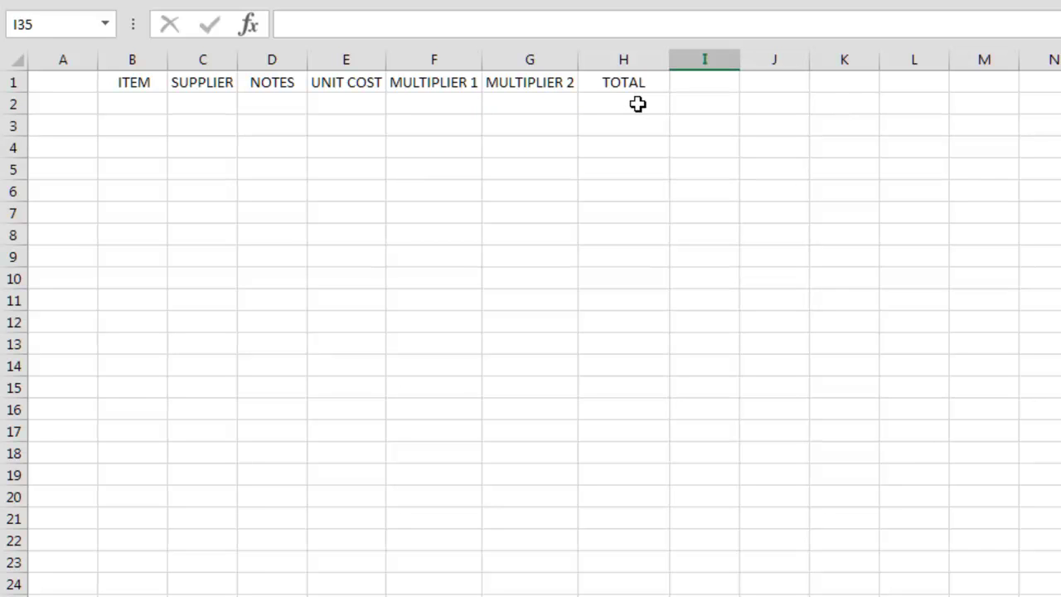
- Enter the formula =E2*F2*G2 in H2 to multiply unit cost by both multipliers
{"action": "left_click", "coordinate": [636, 104]}
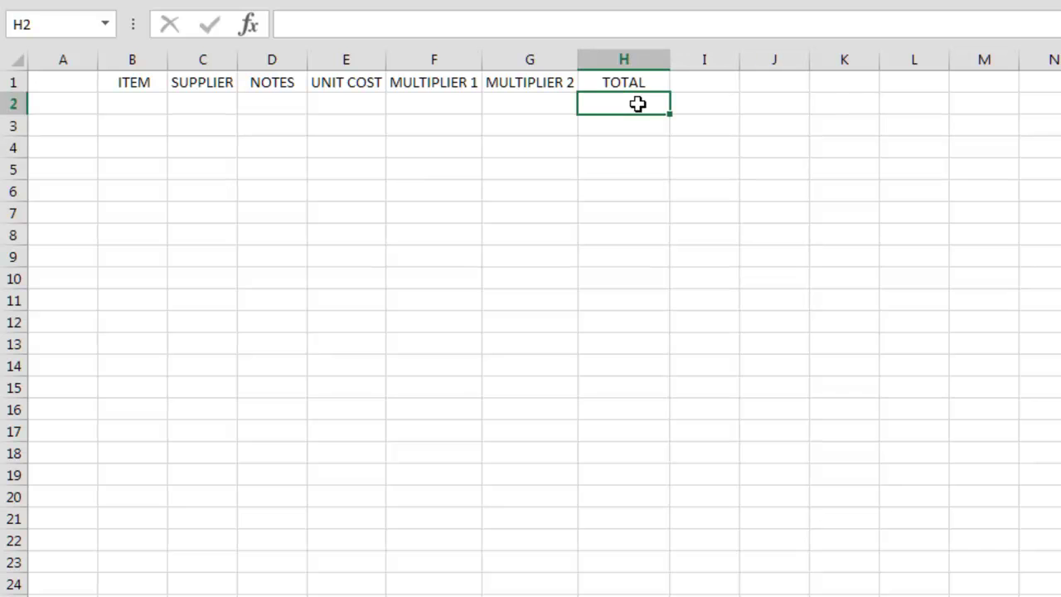
{"action": "type", "text": "="}
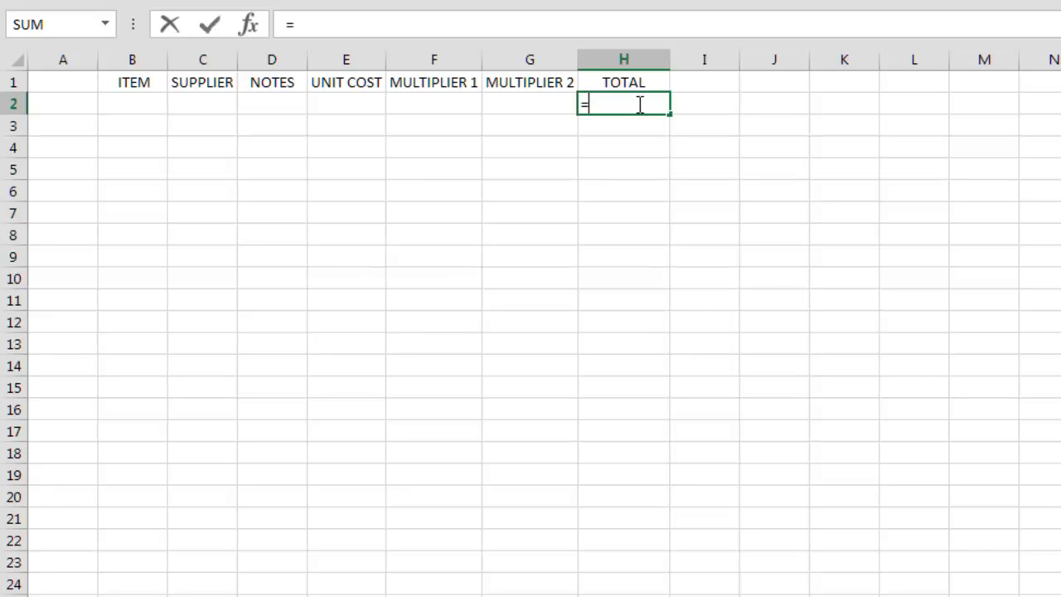
{"action": "left_click", "coordinate": [367, 103]}
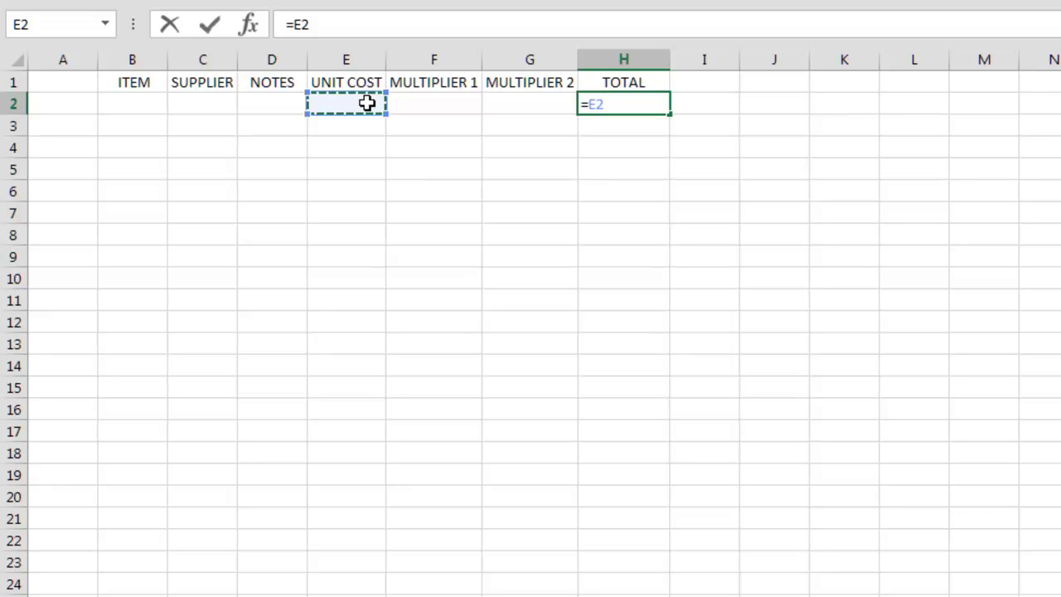
{"action": "type", "text": "*"}
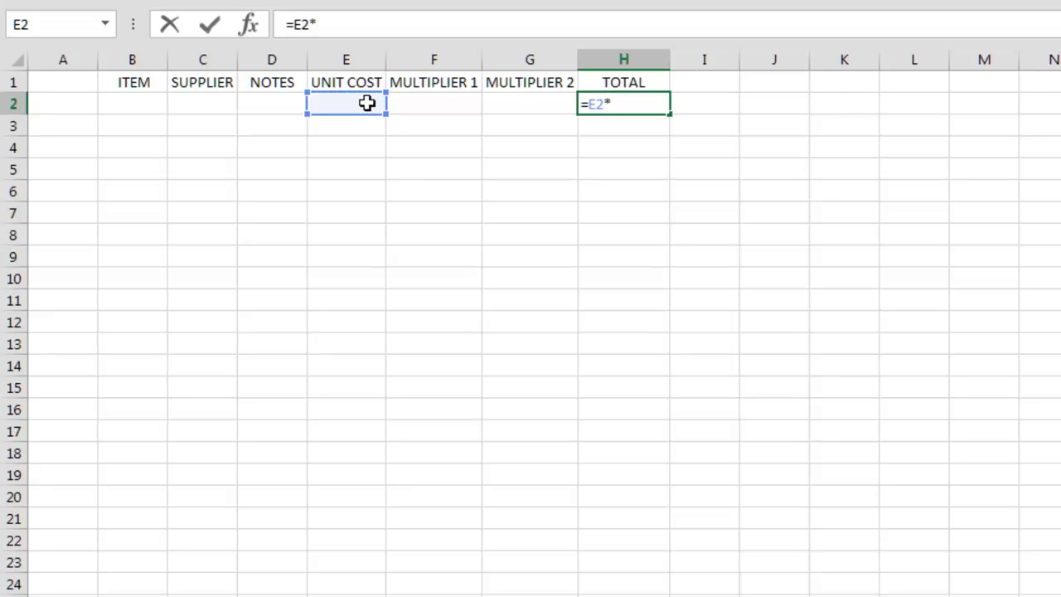
{"action": "left_click", "coordinate": [439, 103]}
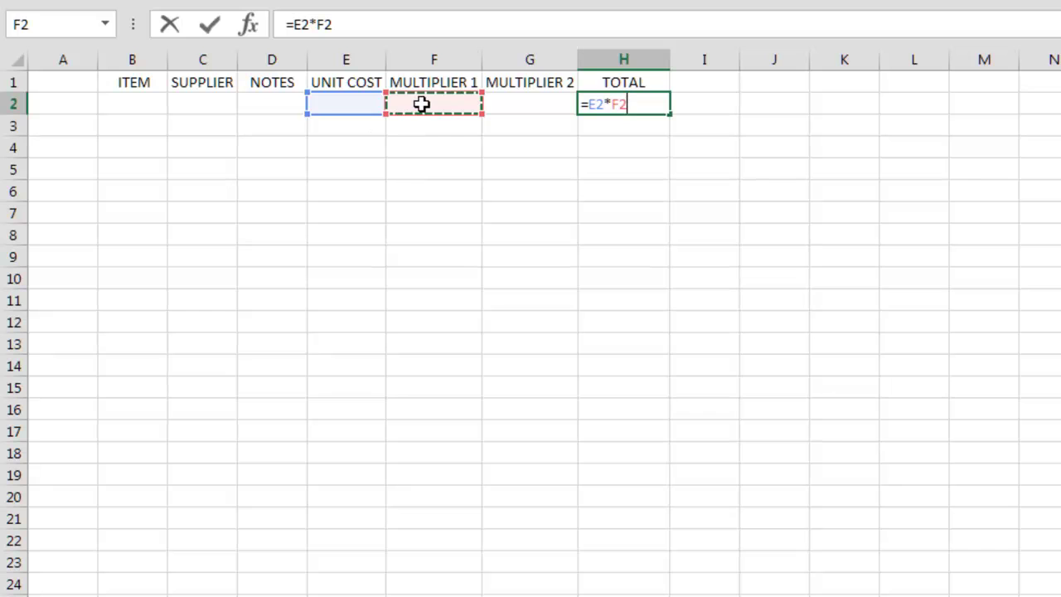
{"action": "type", "text": "*"}
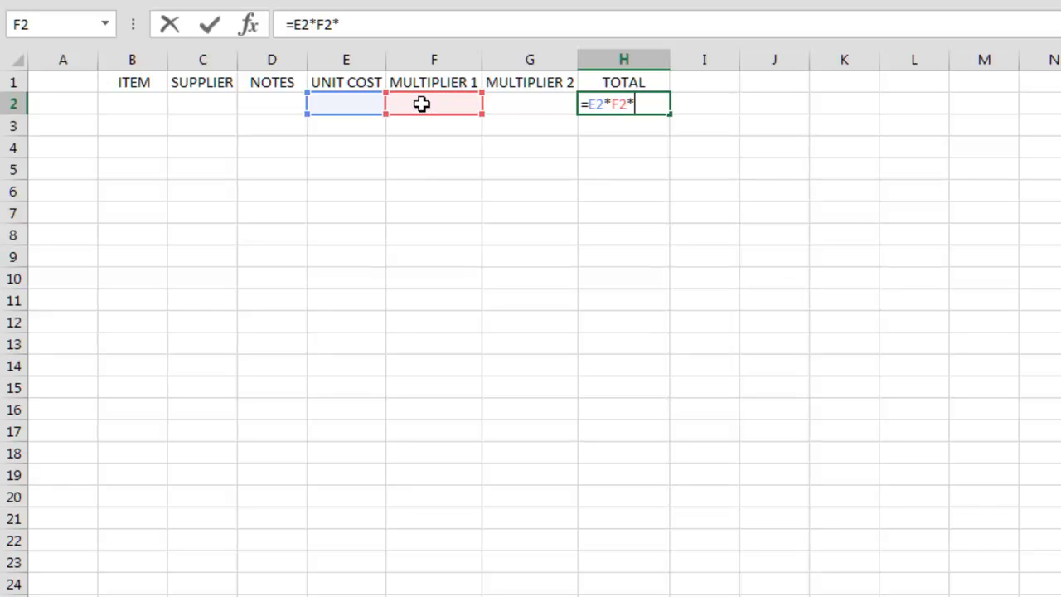
{"action": "left_click", "coordinate": [533, 104]}
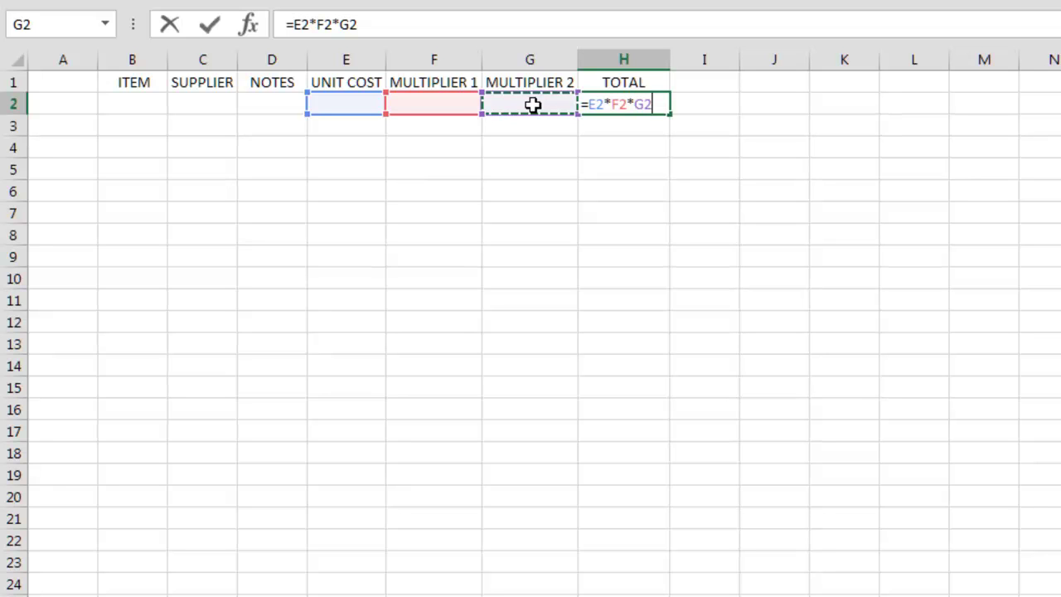
{"action": "key", "text": "Return"}
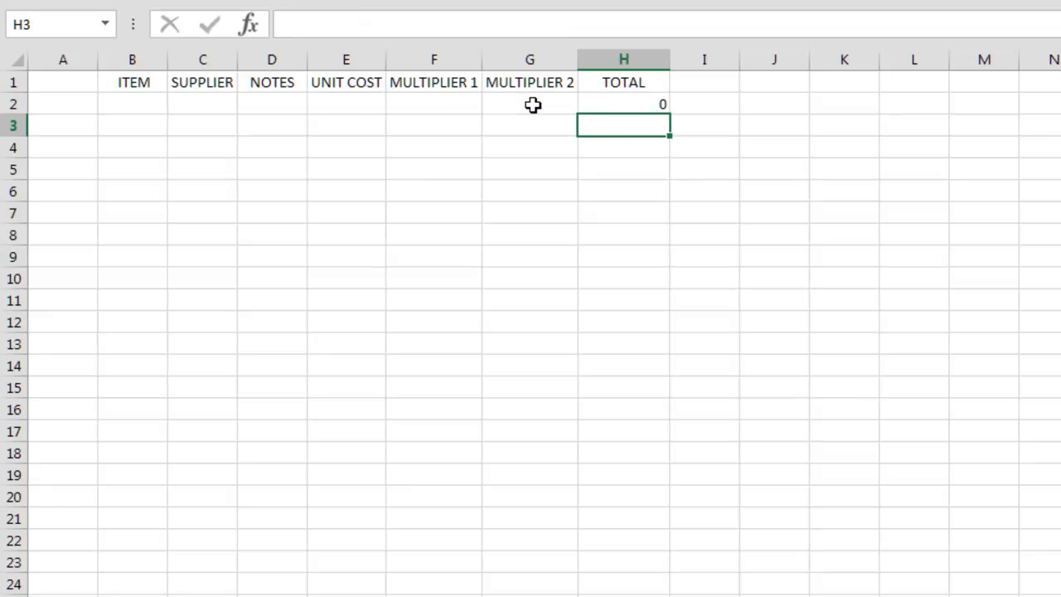
- Enter unit cost 200 and multipliers 20 and 1 in E2:G2, so the total shows 4000
{"action": "left_click", "coordinate": [616, 105]}
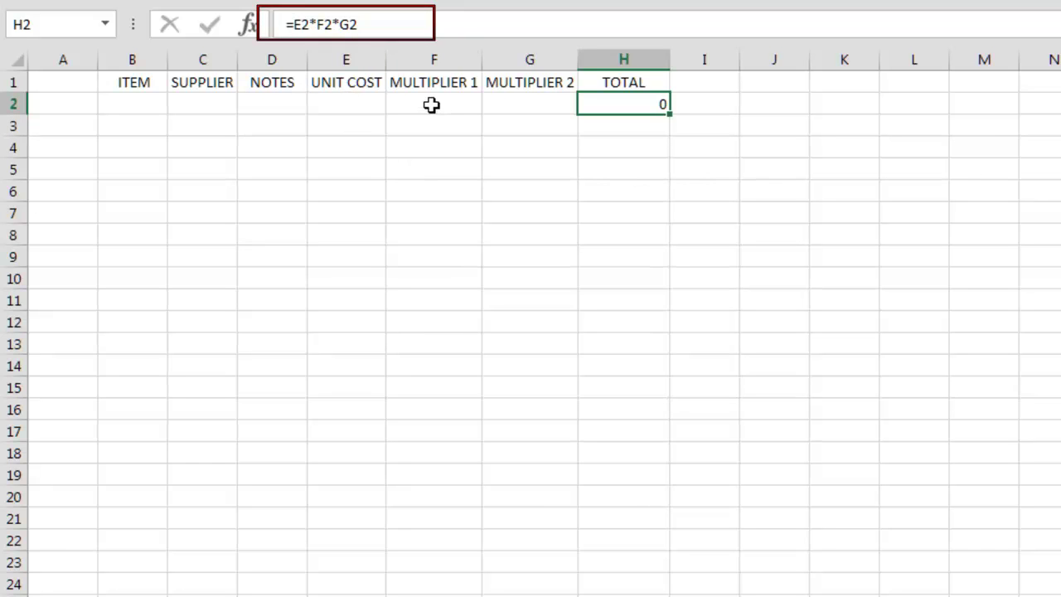
{"action": "left_click", "coordinate": [354, 103]}
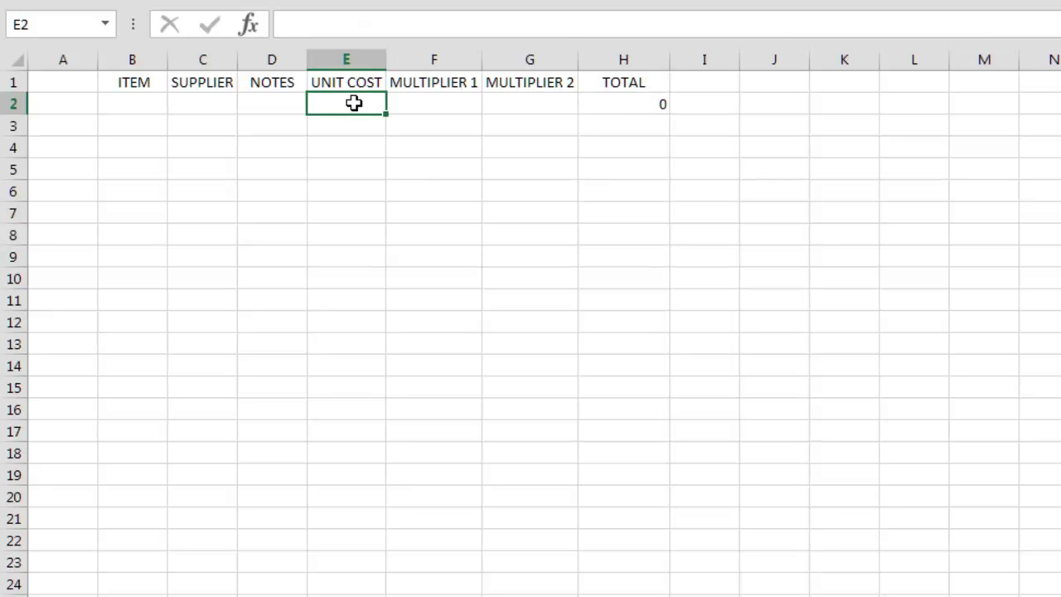
{"action": "type", "text": "200"}
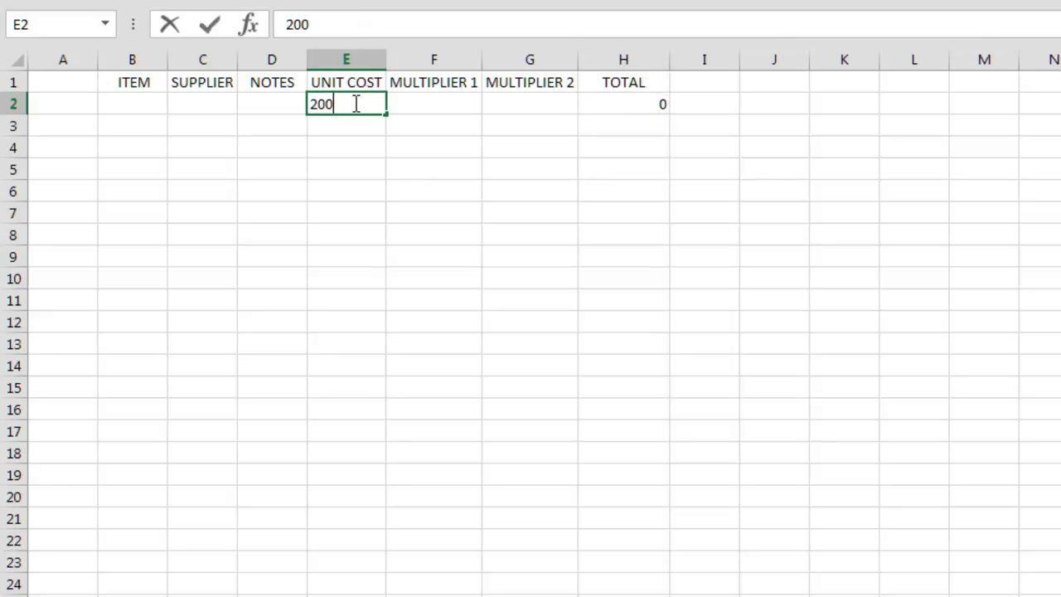
{"action": "key", "text": "Tab"}
{"action": "type", "text": "20"}
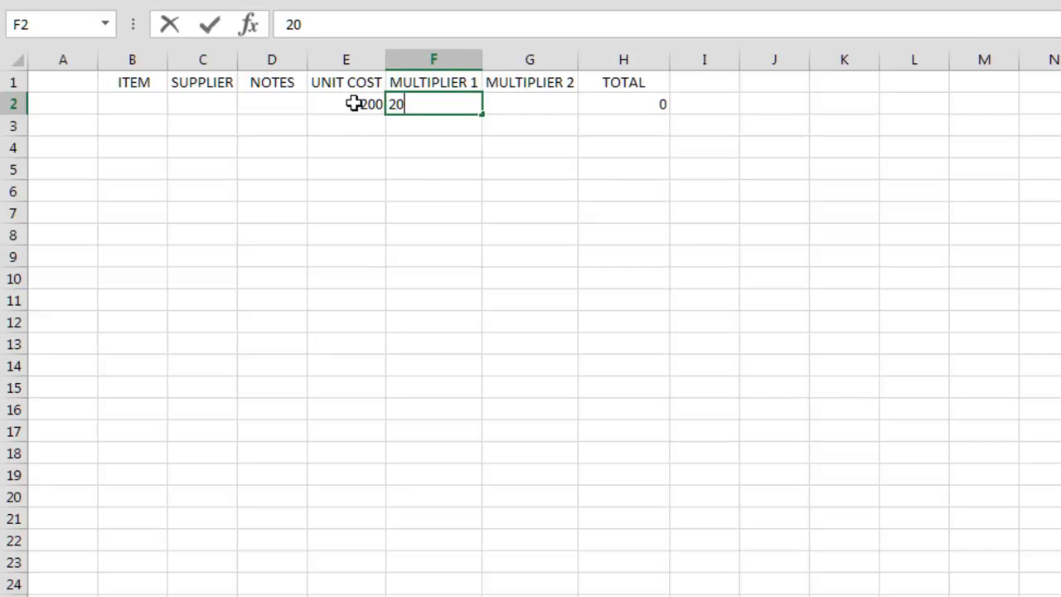
{"action": "key", "text": "Tab"}
{"action": "type", "text": "1"}
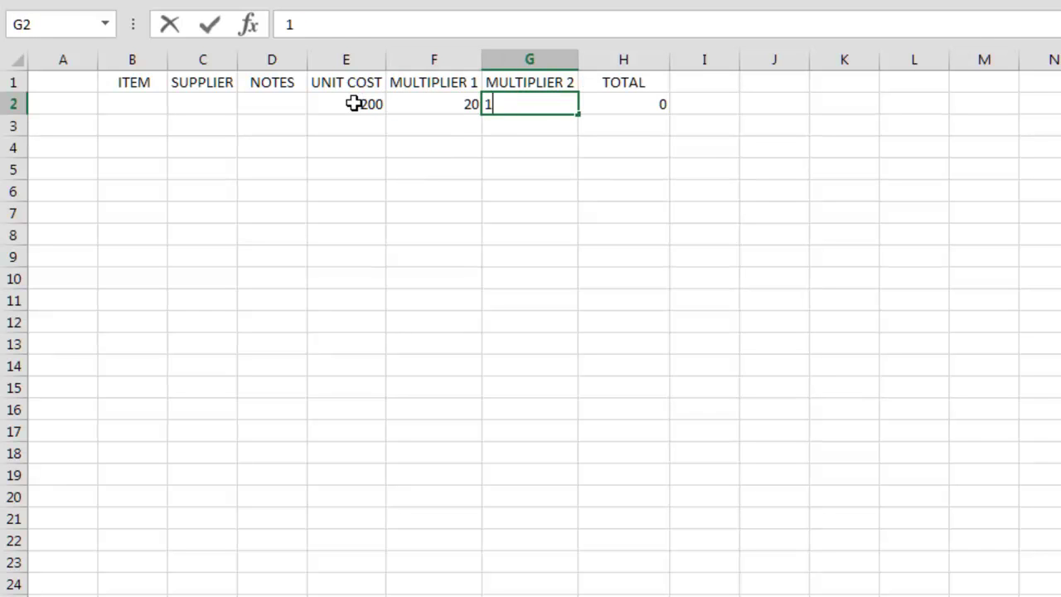
{"action": "key", "text": "Tab"}
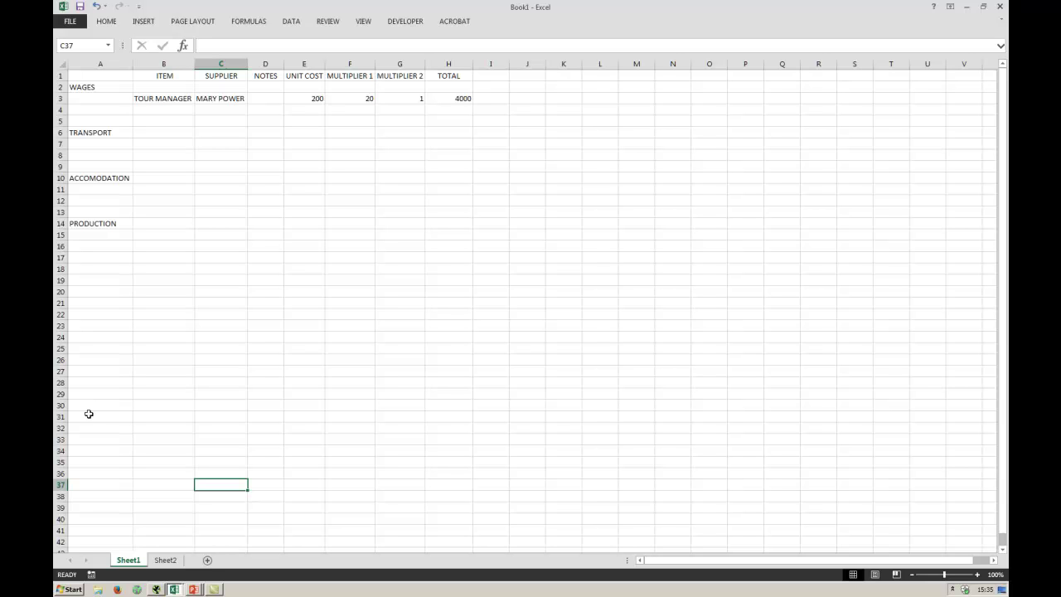
- Select the entire row 3 holding the TOUR MANAGER line
{"action": "left_click", "coordinate": [59, 99]}
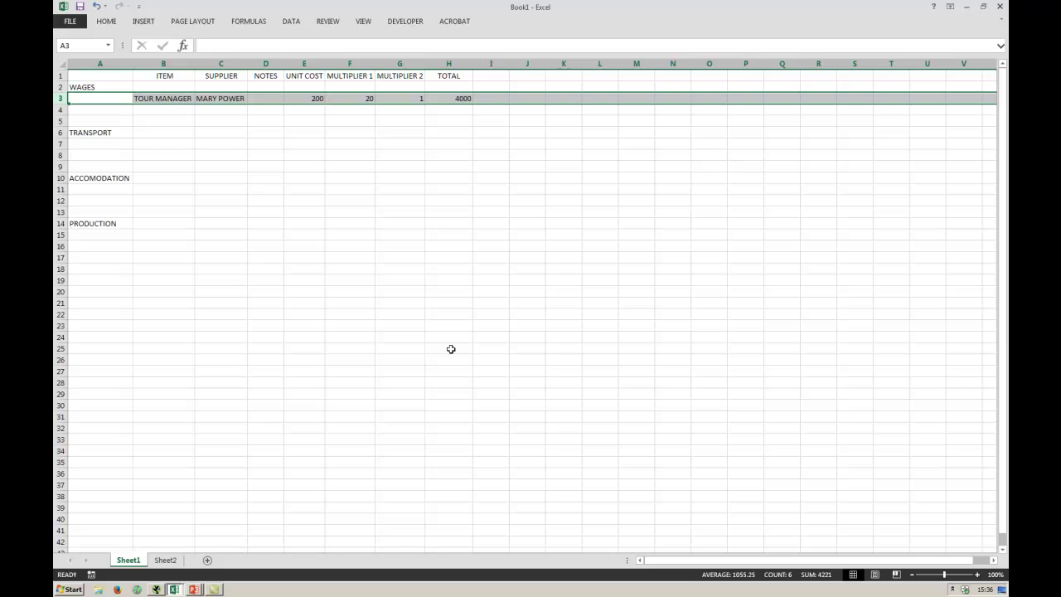
- Type the label 'Total expenses' into G25
{"action": "left_click", "coordinate": [389, 352]}
{"action": "type", "text": "Total"}
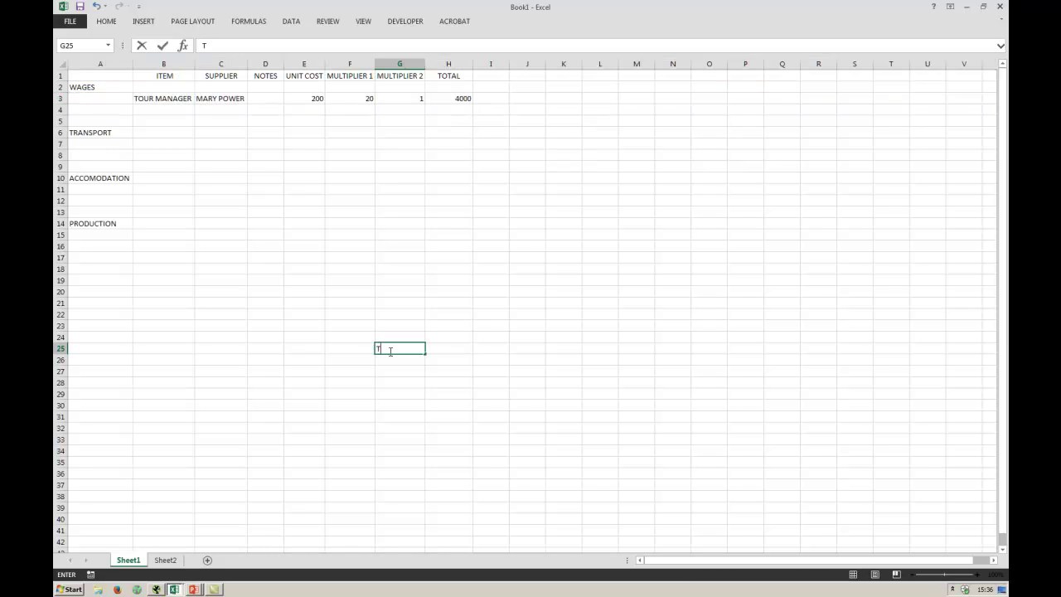
{"action": "type", "text": " expenses"}
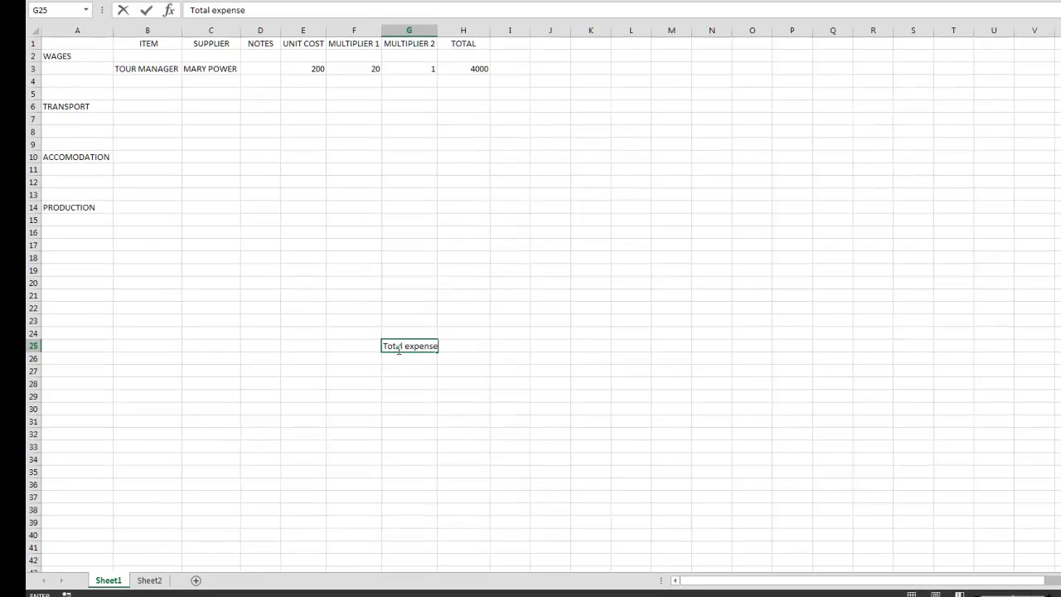
{"action": "key", "text": "Tab"}
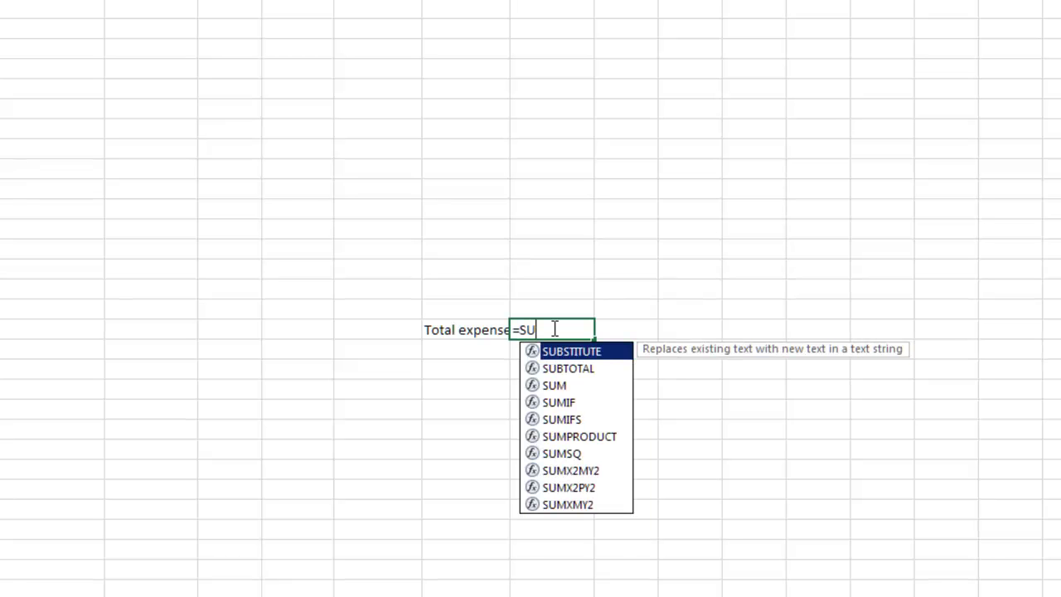
- Enter =SUM(H3:H24) in H25, giving total expenses of 4000
{"action": "type", "text": "M"}
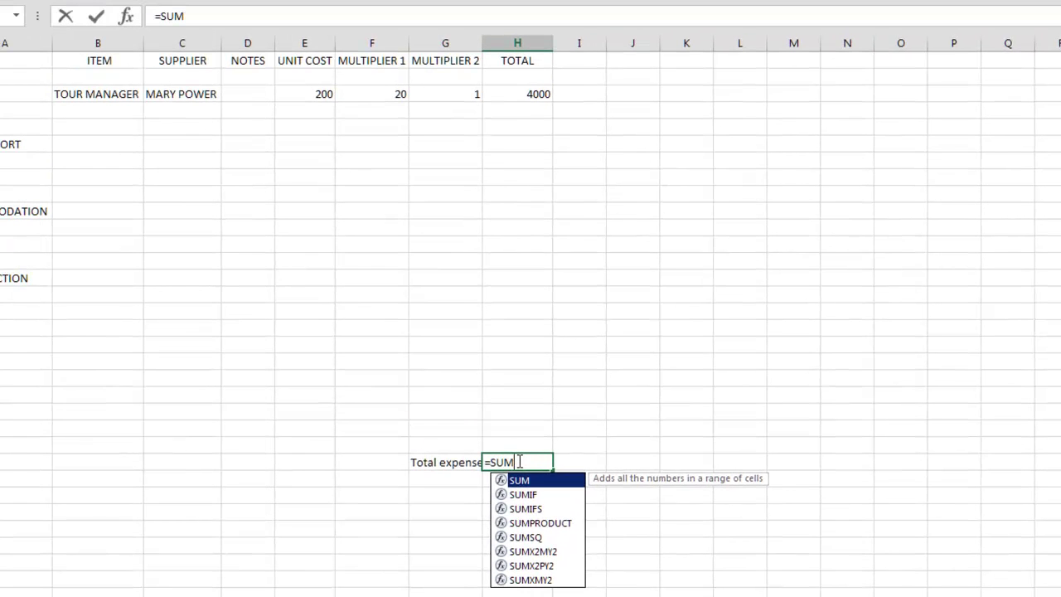
{"action": "type", "text": "("}
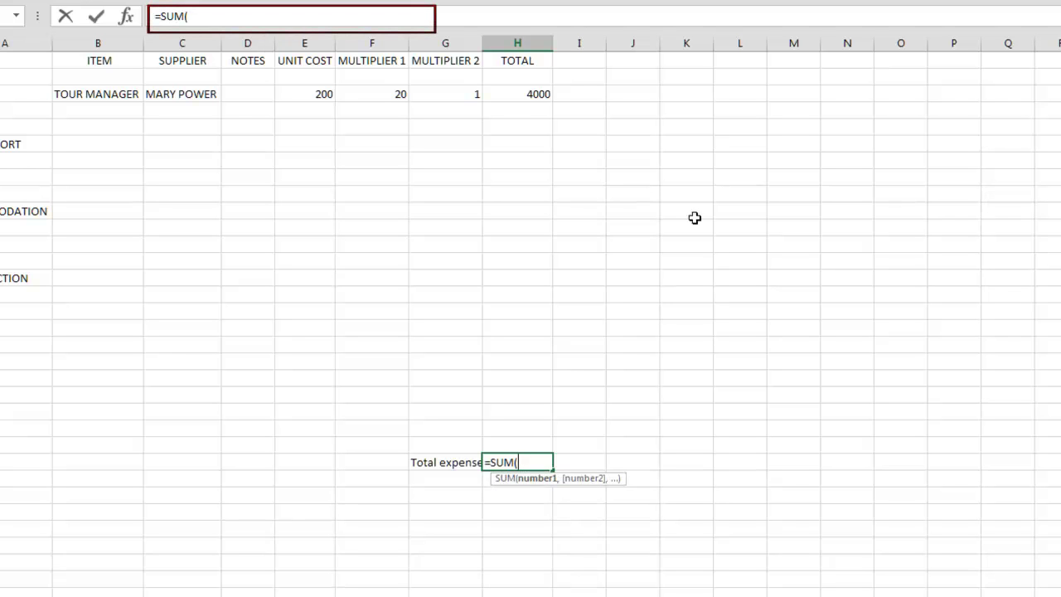
{"action": "left_click", "coordinate": [524, 95]}
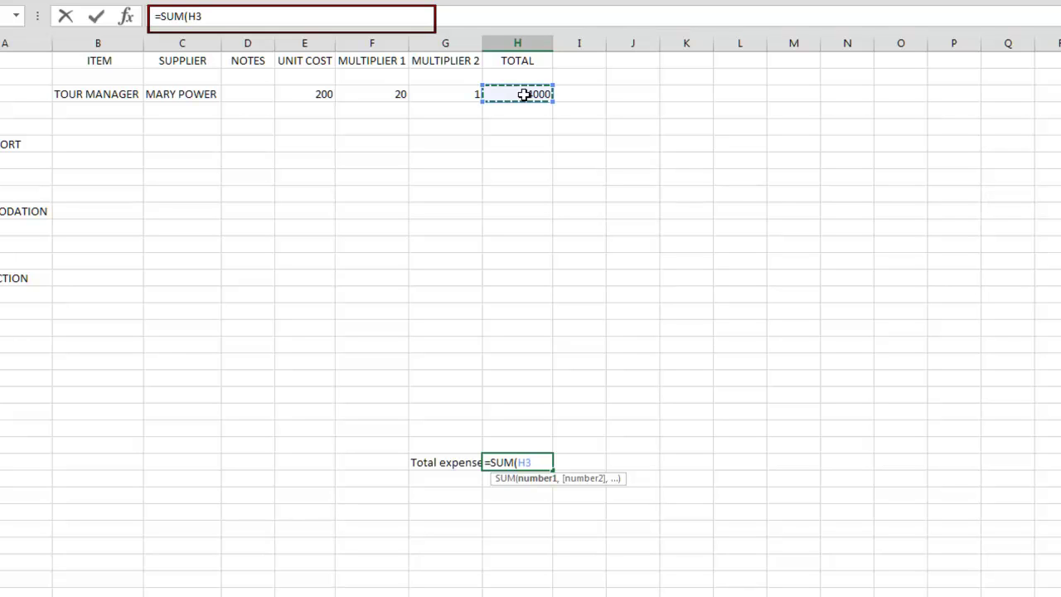
{"action": "type", "text": ":"}
{"action": "left_click", "coordinate": [524, 94]}
{"action": "left_click", "coordinate": [532, 441]}
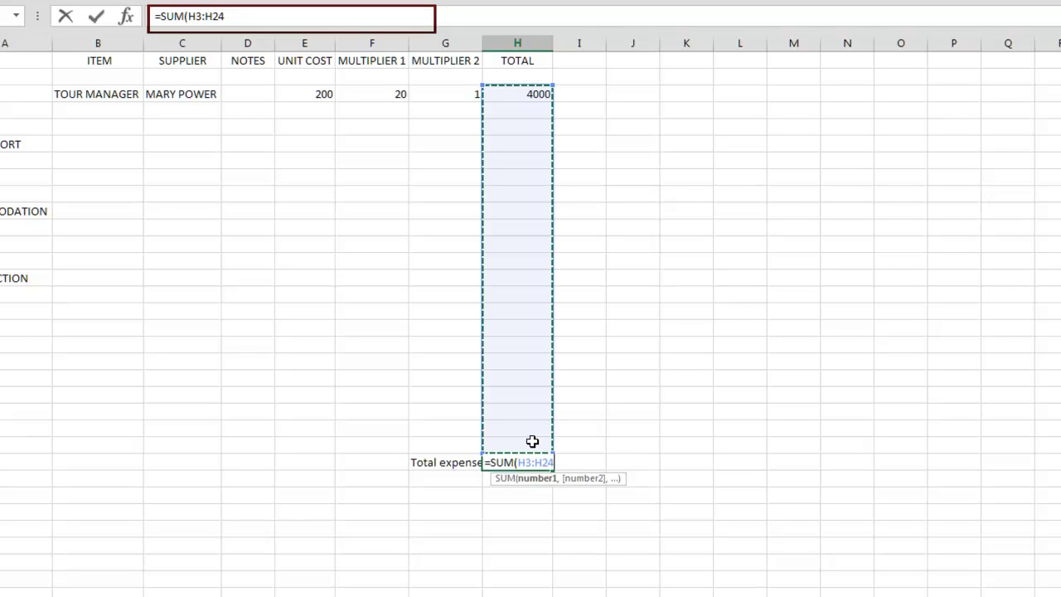
{"action": "type", "text": ")"}
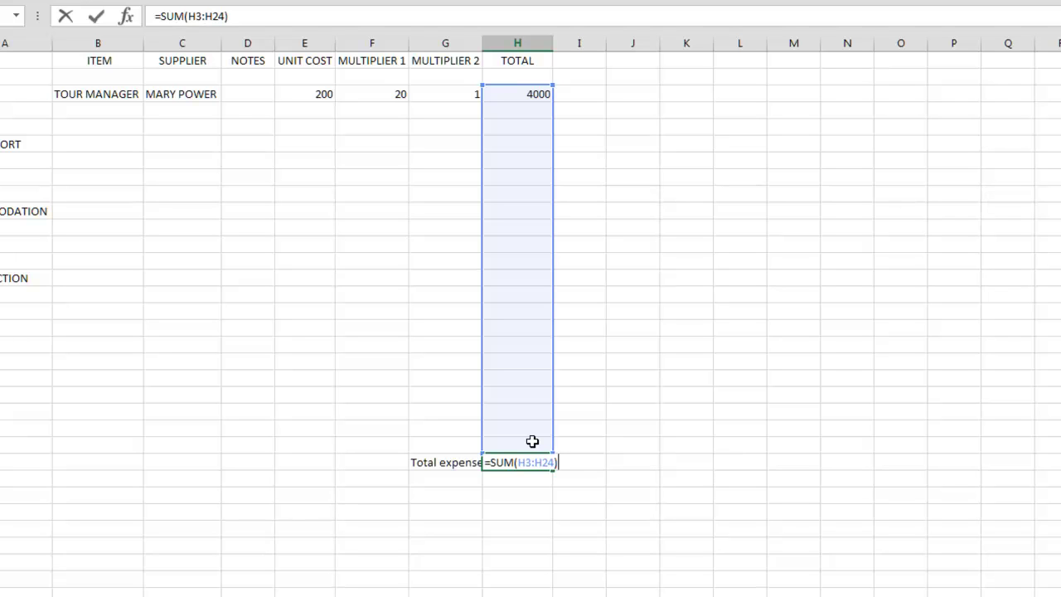
{"action": "key", "text": "Return"}
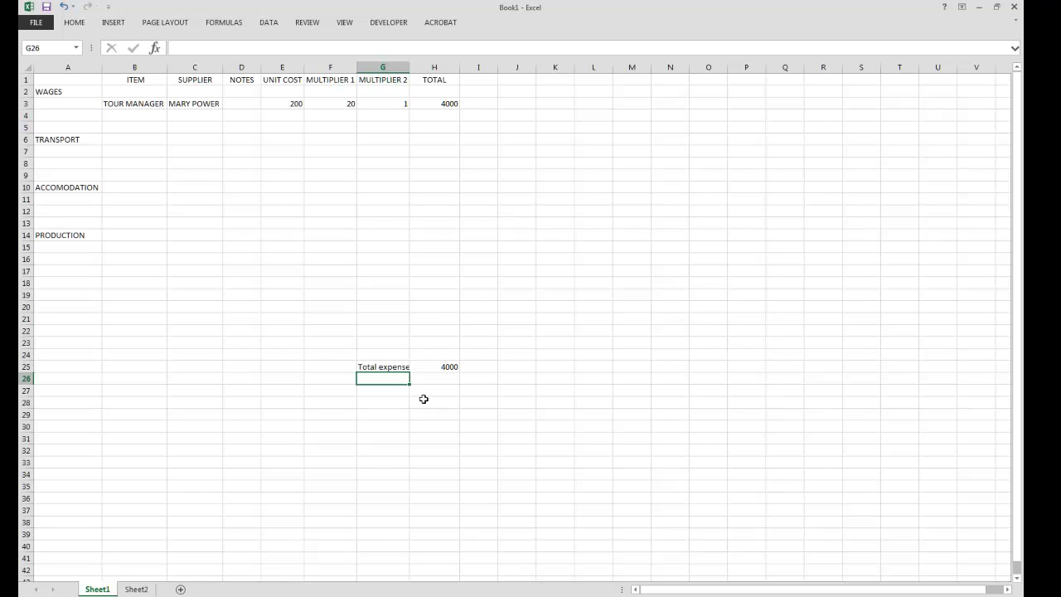
- Copy the H3 total formula and paste it as formulas only into H4:H20
{"action": "left_click", "coordinate": [439, 105]}
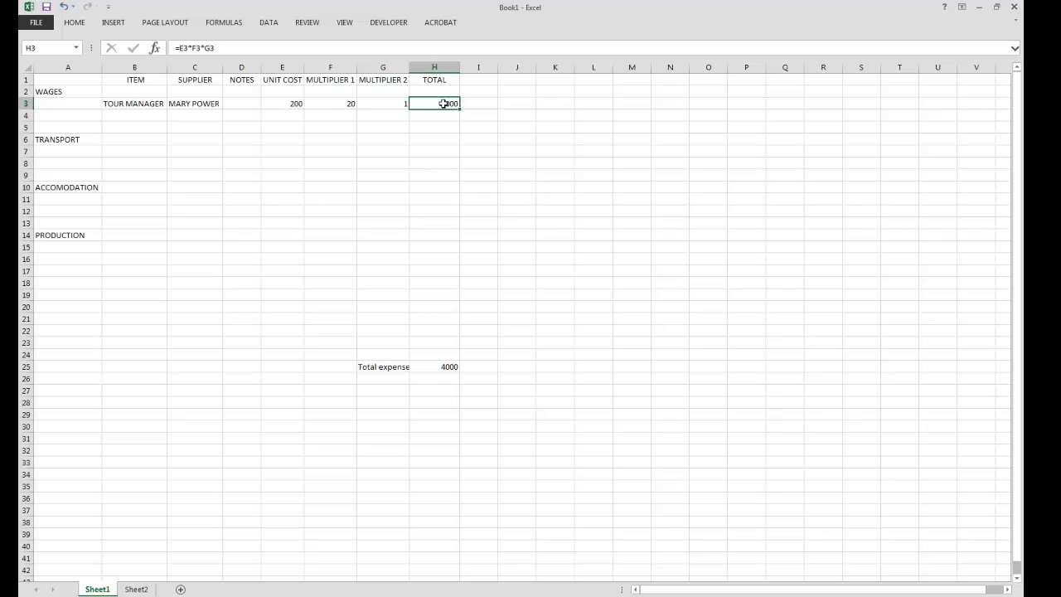
{"action": "key", "text": "ctrl+c"}
{"action": "right_click", "coordinate": [437, 105]}
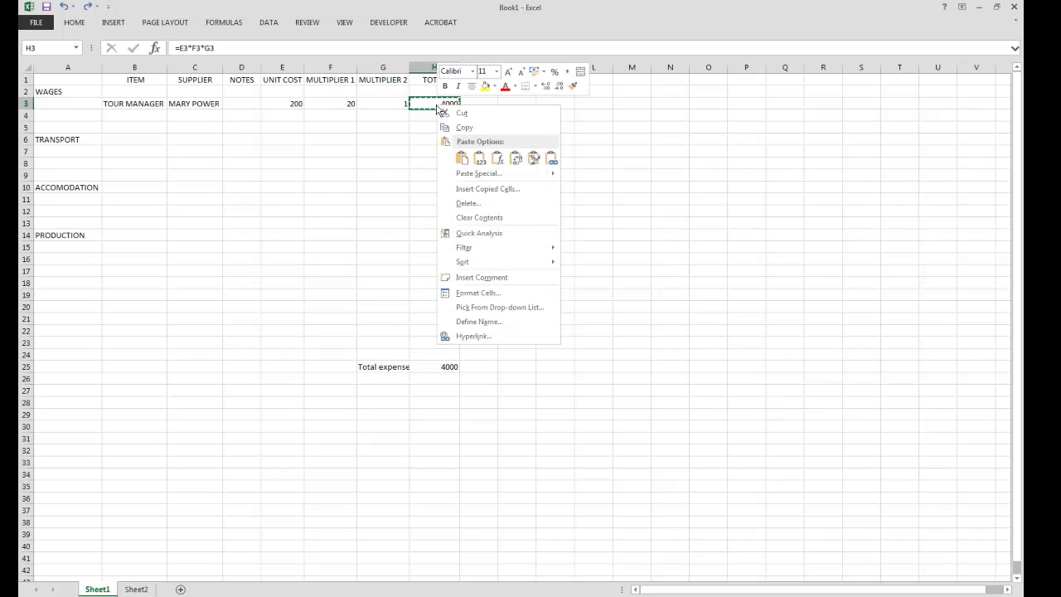
{"action": "left_click", "coordinate": [463, 129]}
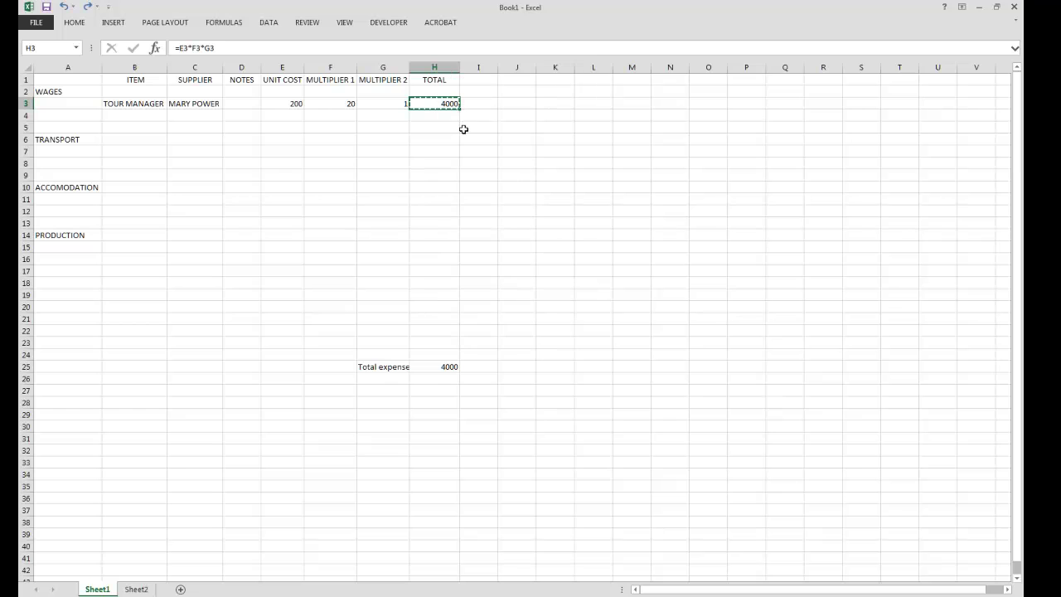
{"action": "left_click_drag", "start_coordinate": [439, 115], "coordinate": [451, 304]}
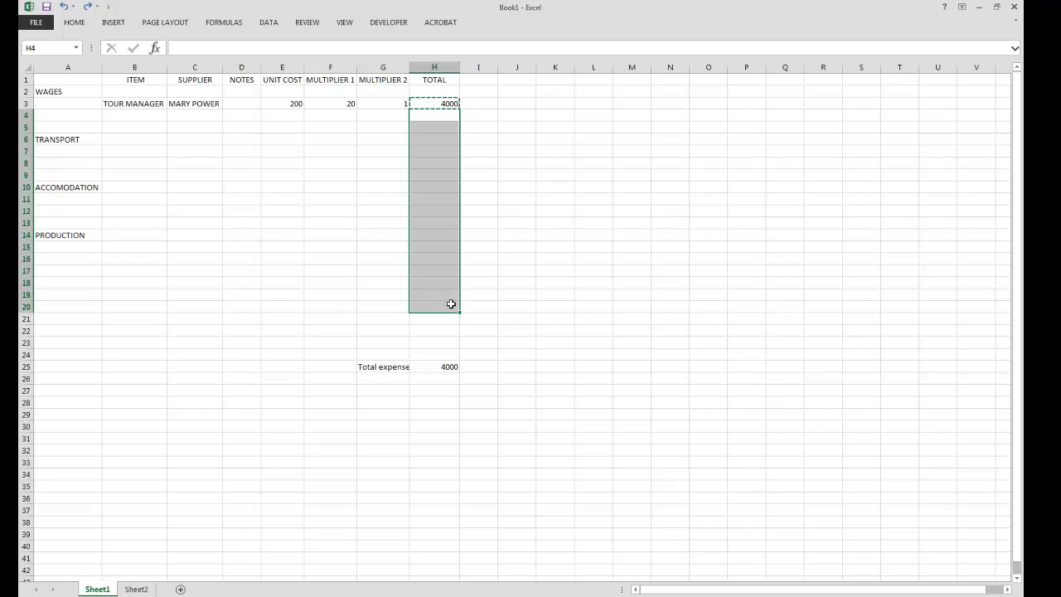
{"action": "right_click", "coordinate": [451, 304]}
{"action": "left_click", "coordinate": [512, 357]}
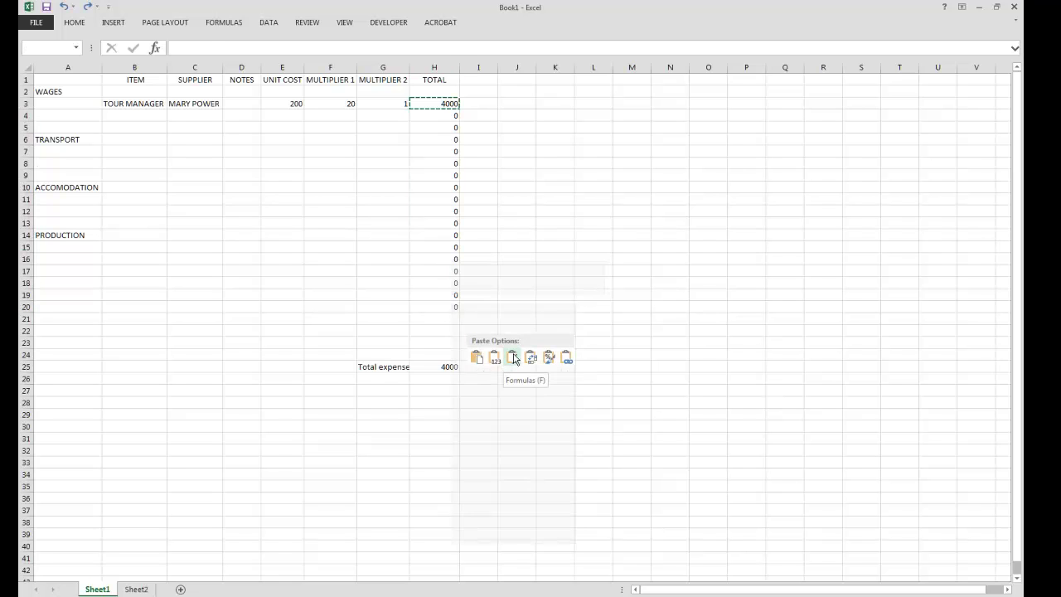
{"action": "left_click", "coordinate": [513, 357]}
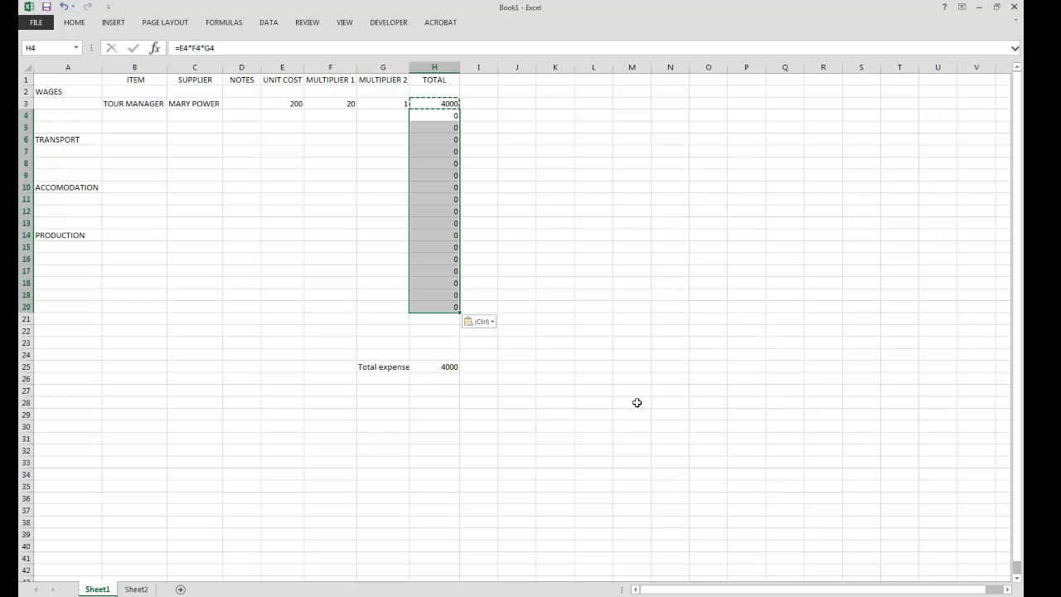
- Fill row 4 with item FOH ENGINEER, its supplier, unit cost 175 and multipliers 20 and 1
{"action": "left_click", "coordinate": [158, 116]}
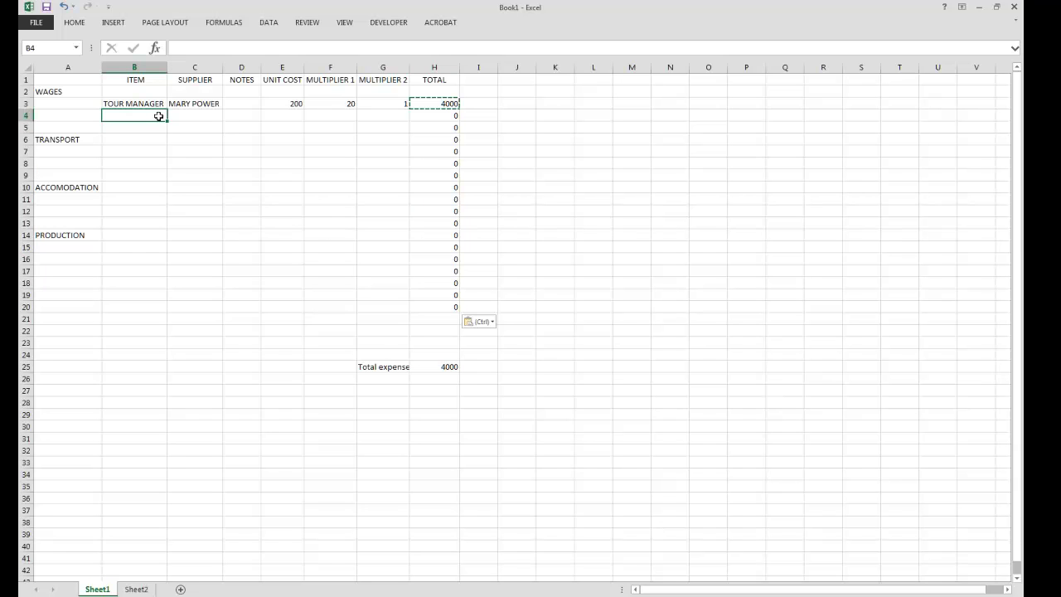
{"action": "type", "text": "FOH ENGINEER"}
{"action": "key", "text": "Tab"}
{"action": "type", "text": "JOE ENERGI"}
{"action": "key", "text": "Tab"}
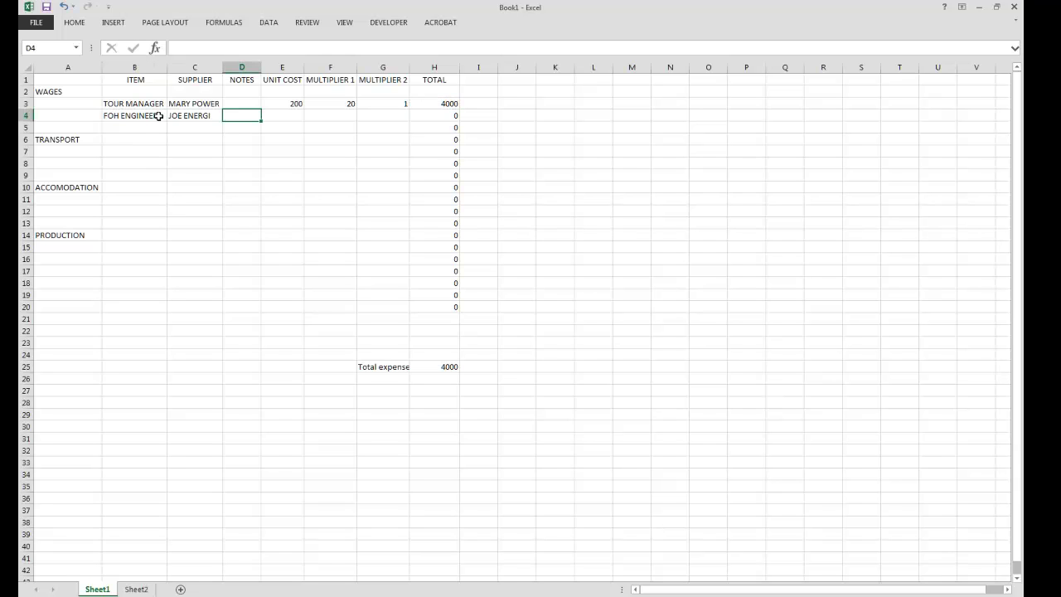
{"action": "key", "text": "Tab"}
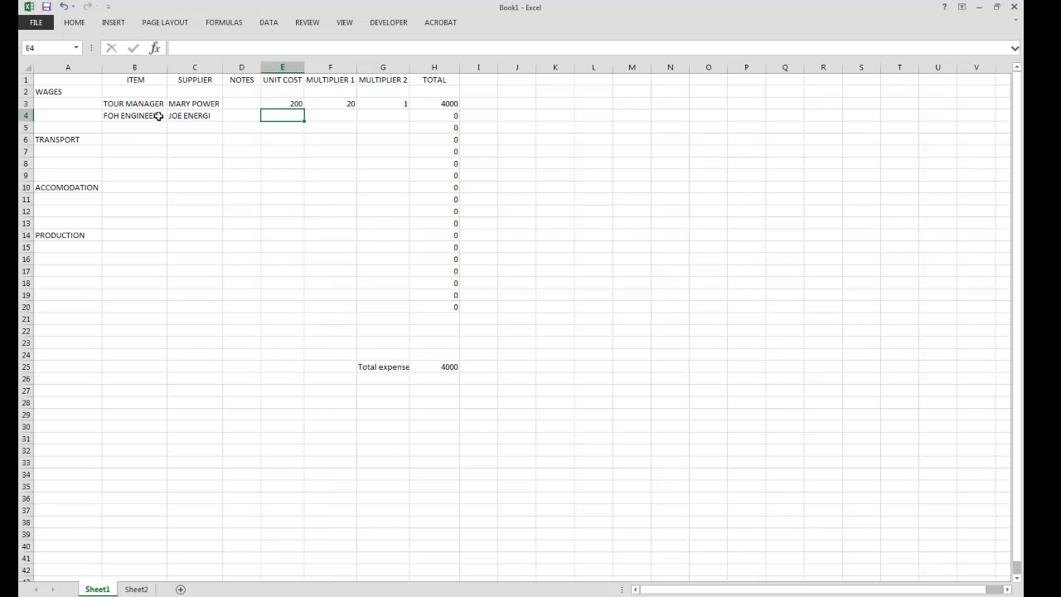
{"action": "type", "text": "175"}
{"action": "key", "text": "Tab"}
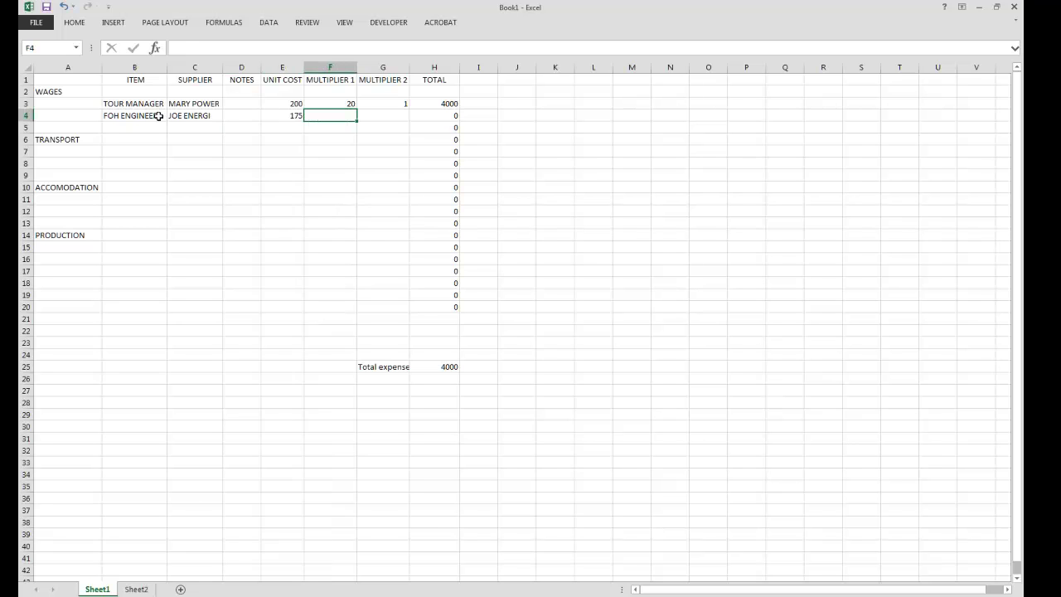
{"action": "type", "text": "20"}
{"action": "key", "text": "Tab"}
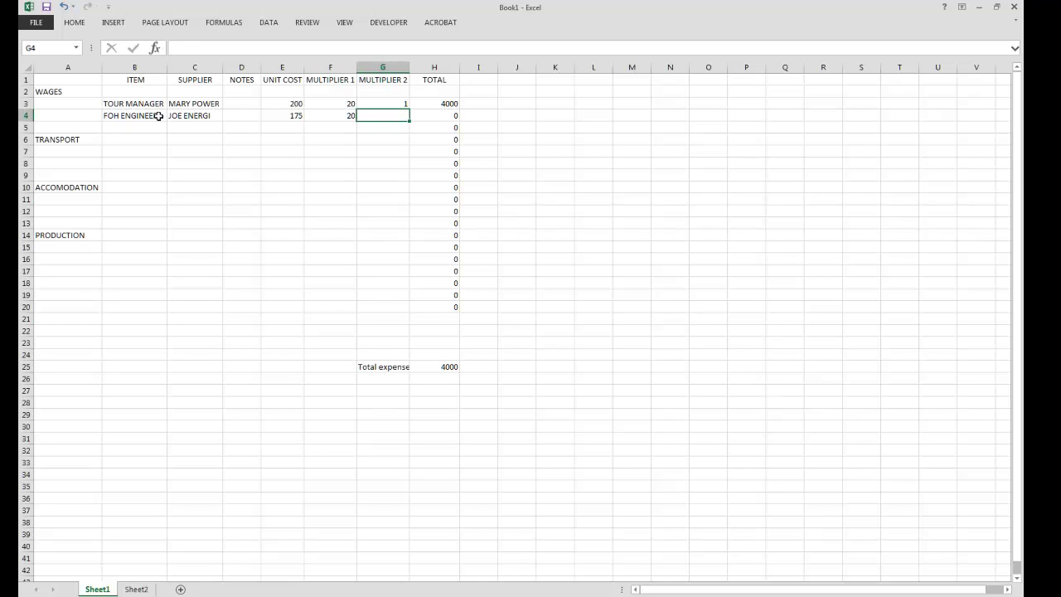
{"action": "type", "text": "1"}
{"action": "key", "text": "Tab"}
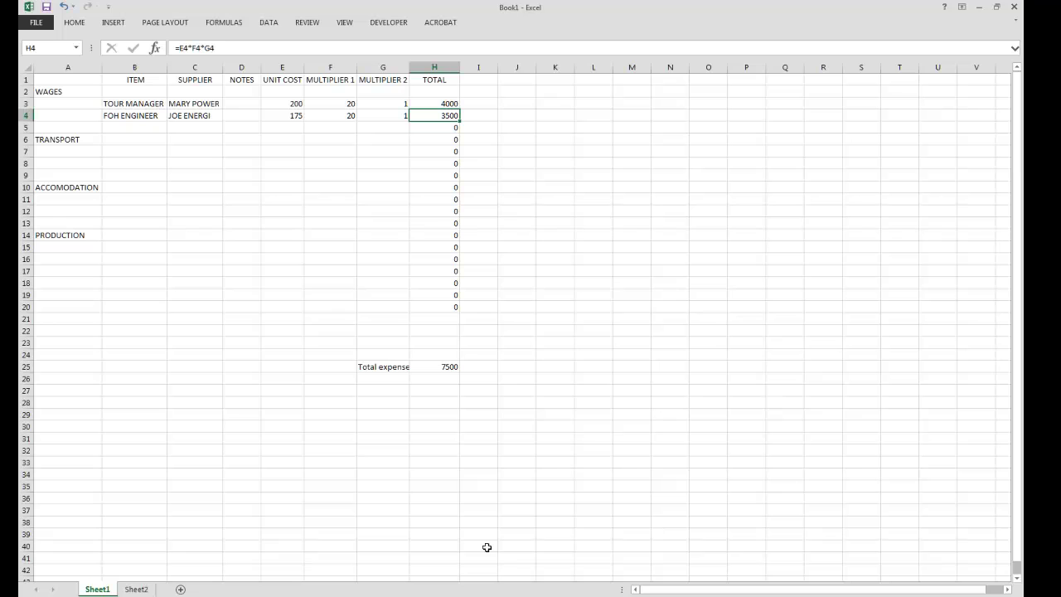
- Label G27 'Tour Income' and enter 20000 beside it in H27
{"action": "left_click", "coordinate": [379, 392]}
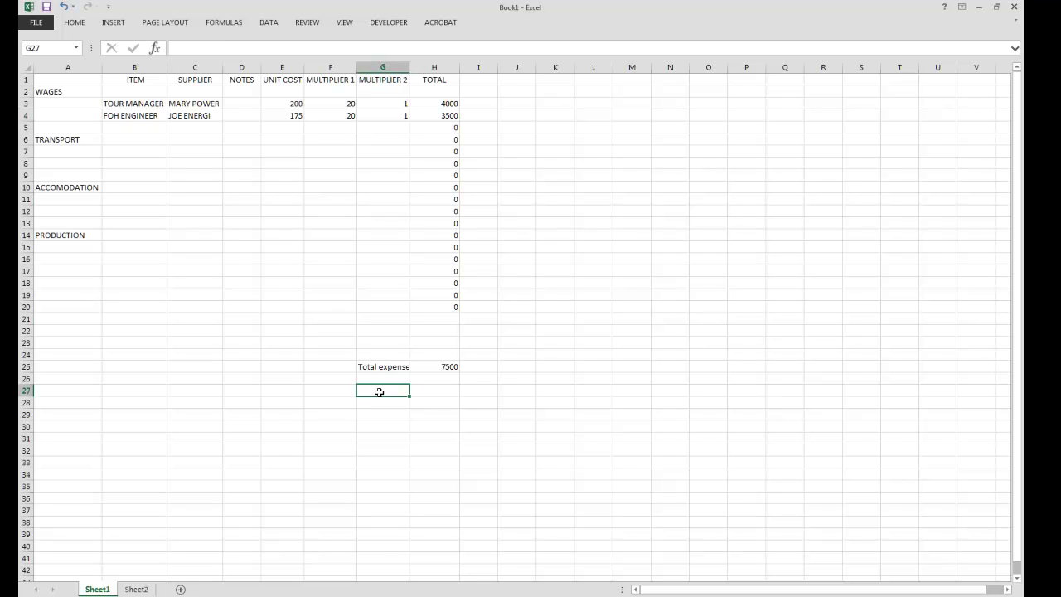
{"action": "type", "text": "Tour Income"}
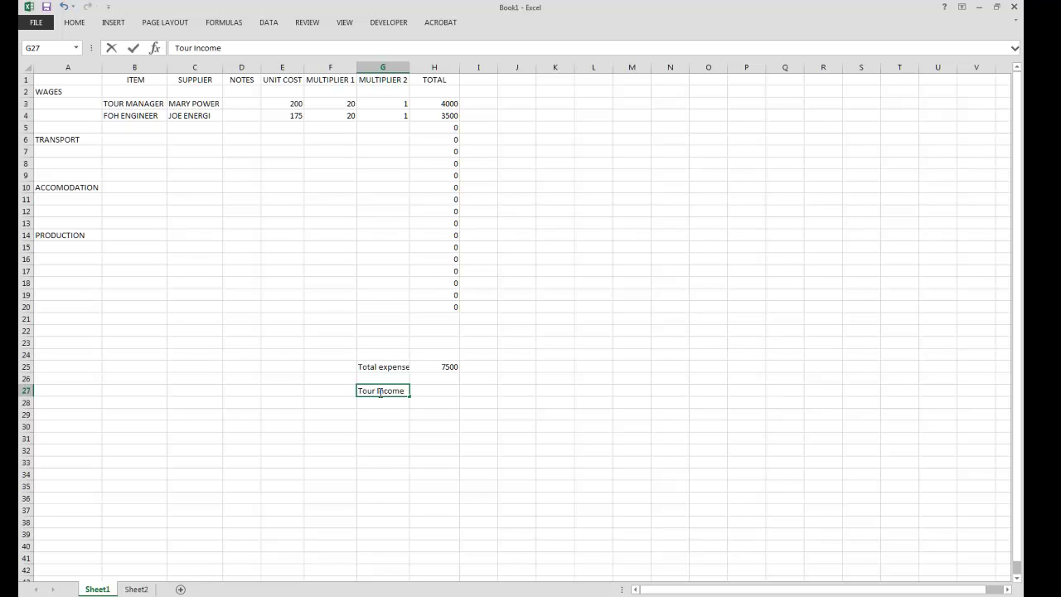
{"action": "key", "text": "Tab"}
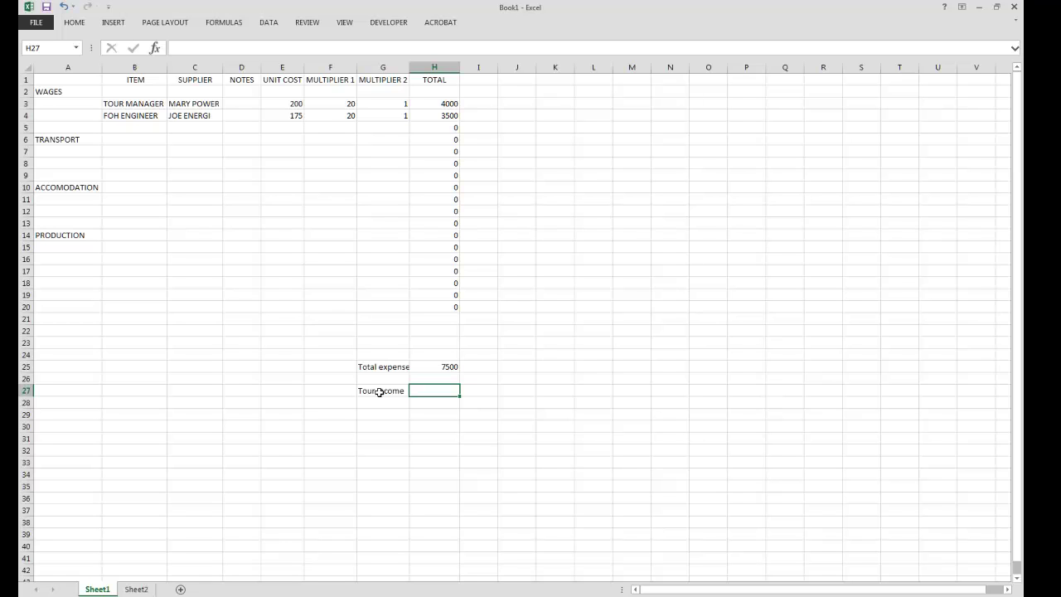
{"action": "type", "text": "20000"}
{"action": "key", "text": "Return"}
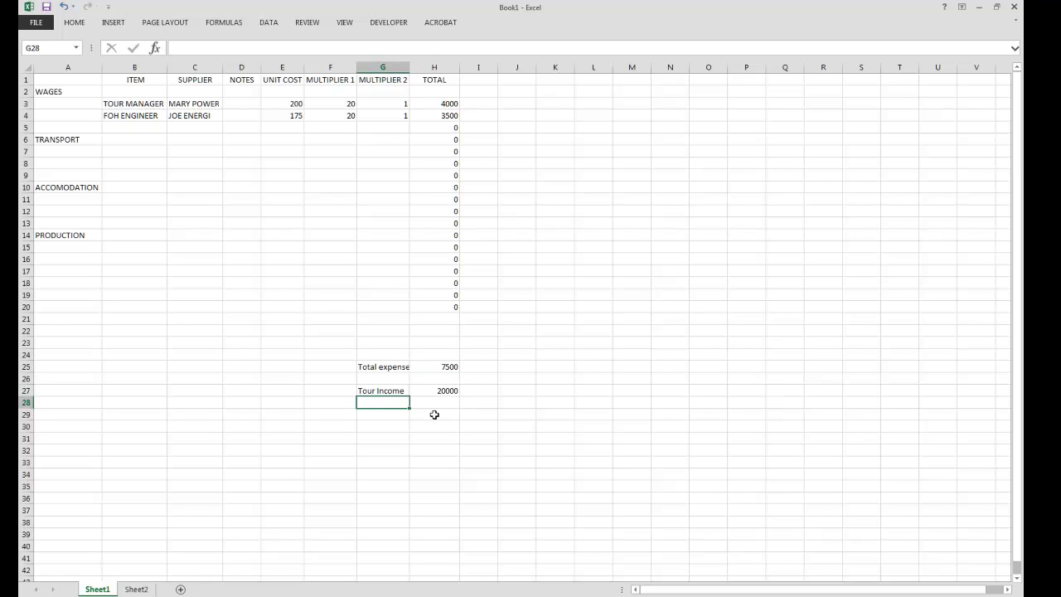
{"action": "left_click", "coordinate": [434, 414]}
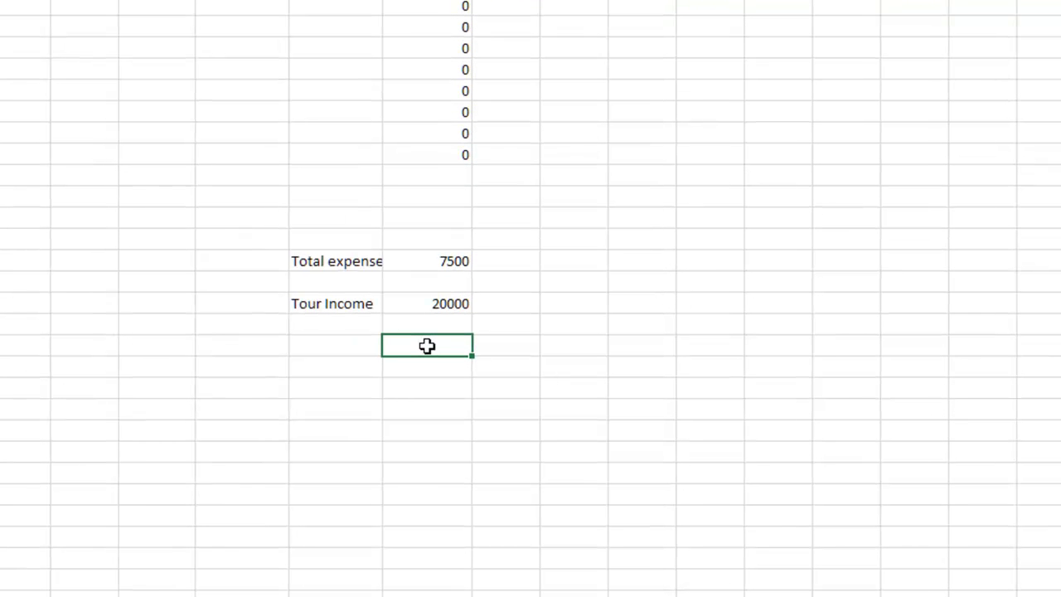
- Enter =H27-H25 in H29, showing a balance of 12500
{"action": "type", "text": "="}
{"action": "left_click", "coordinate": [442, 304]}
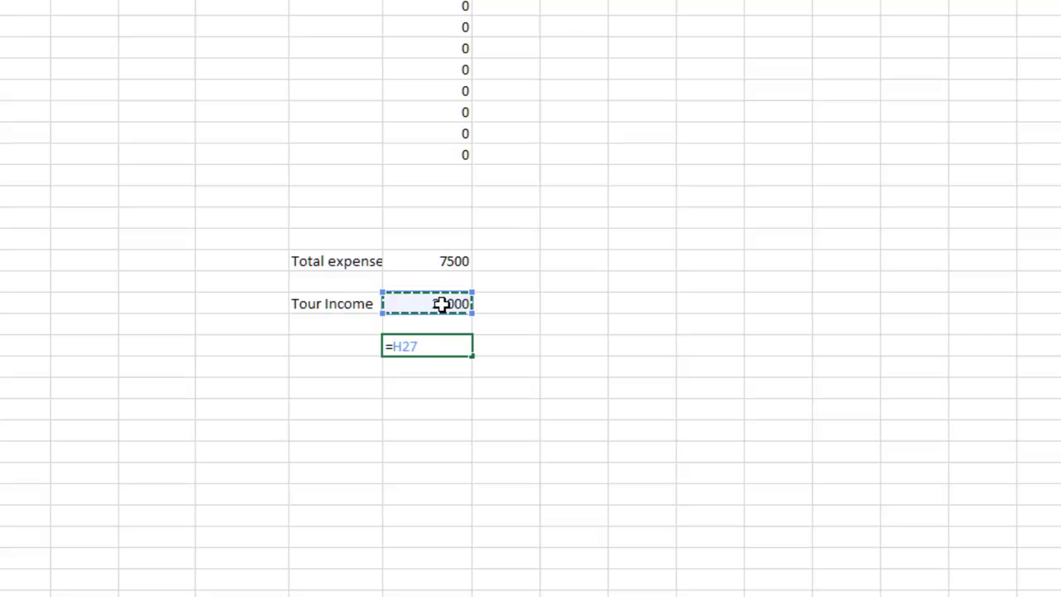
{"action": "type", "text": "-"}
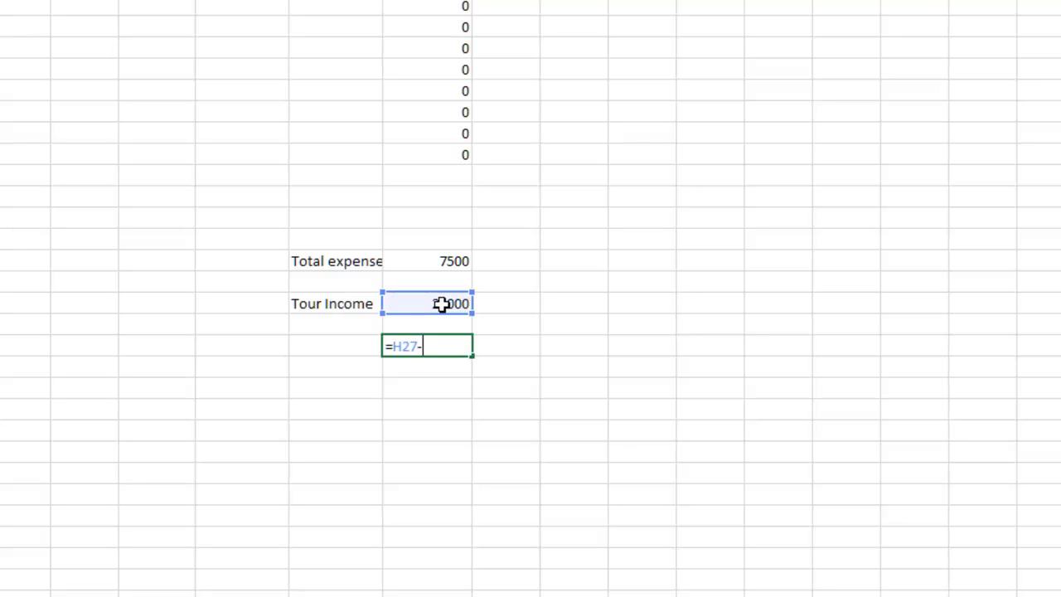
{"action": "left_click", "coordinate": [445, 260]}
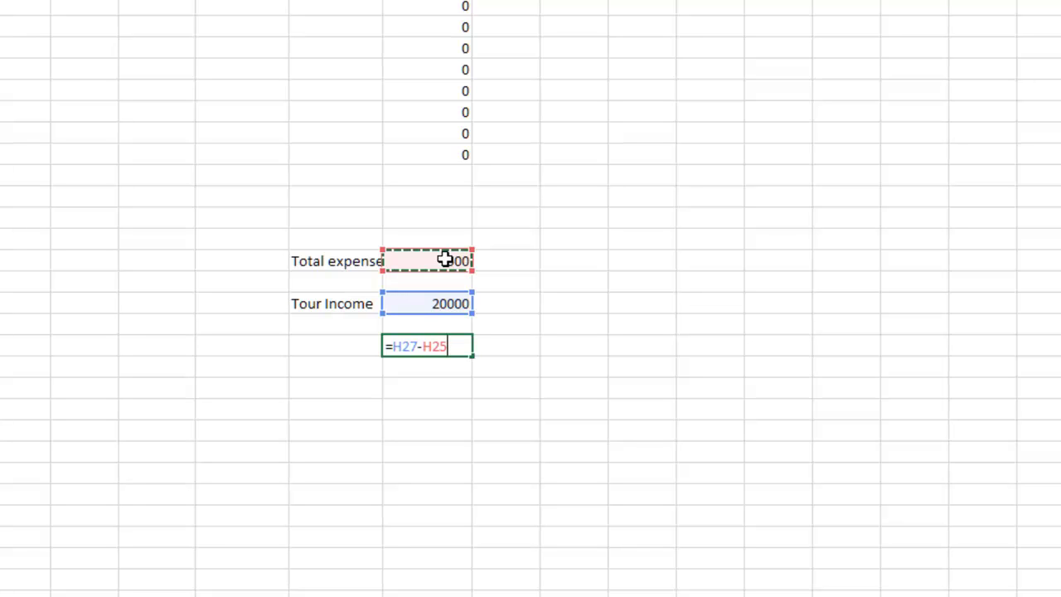
{"action": "key", "text": "Return"}
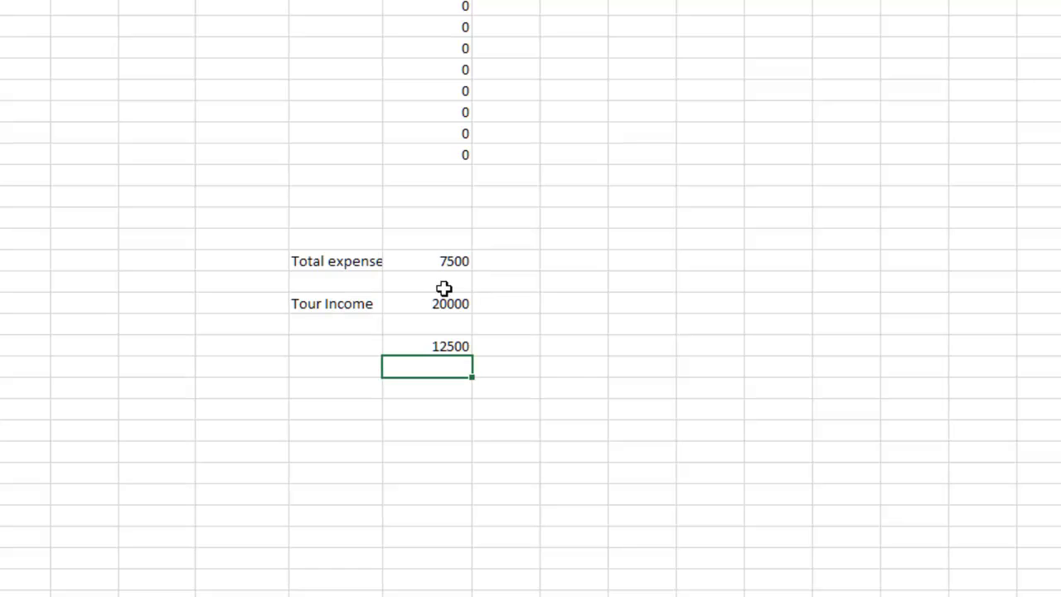
{"action": "left_click", "coordinate": [338, 350]}
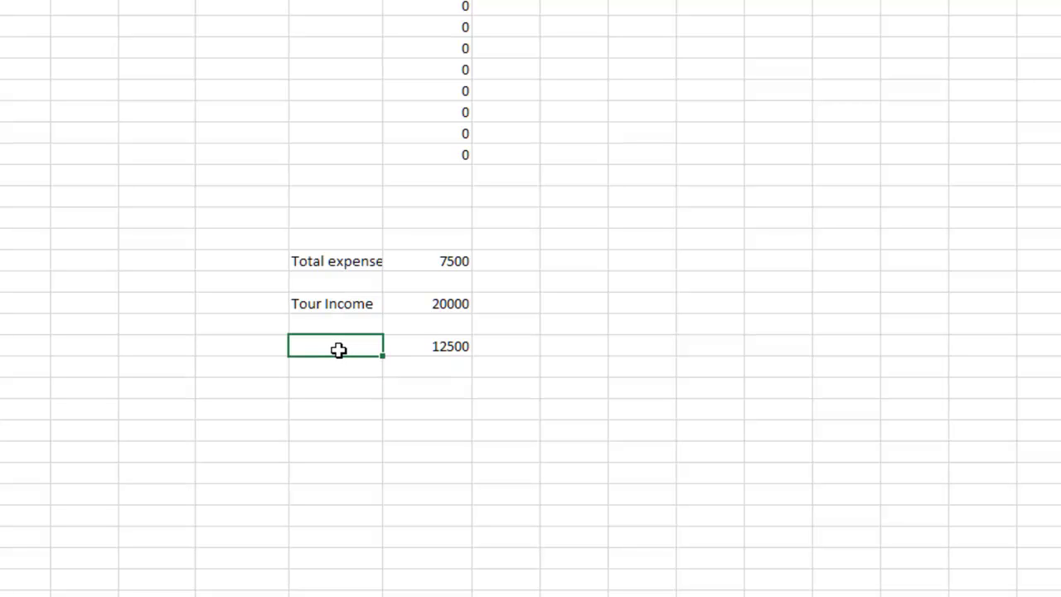